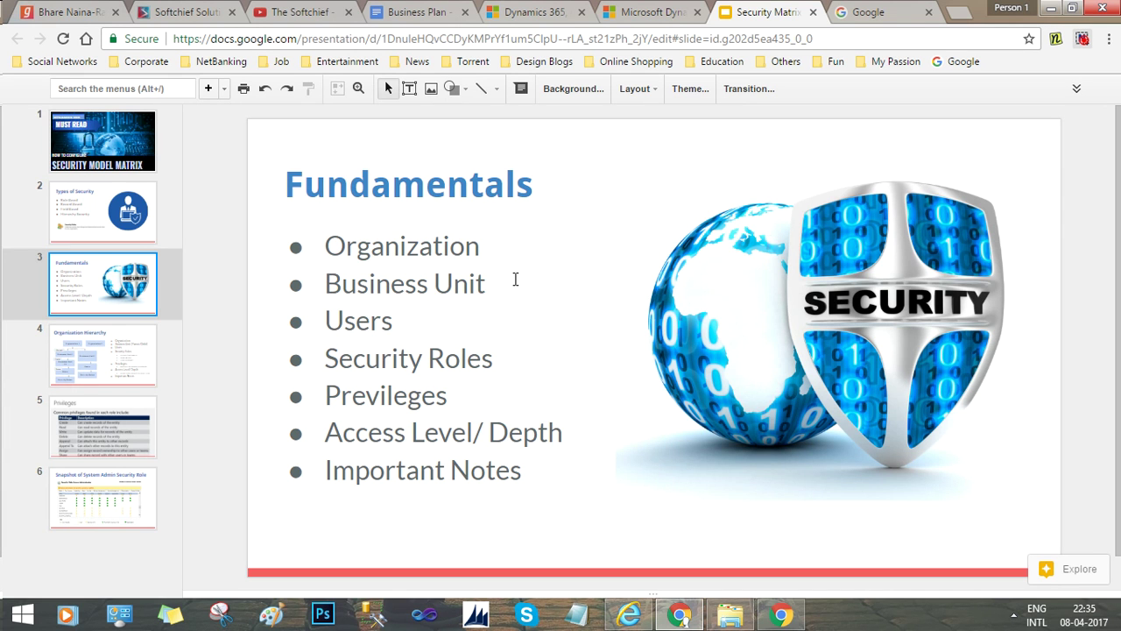
Review the Organization Hierarchy, Privileges and System Admin Security Role slides, and return to the title slide.
key("Down")
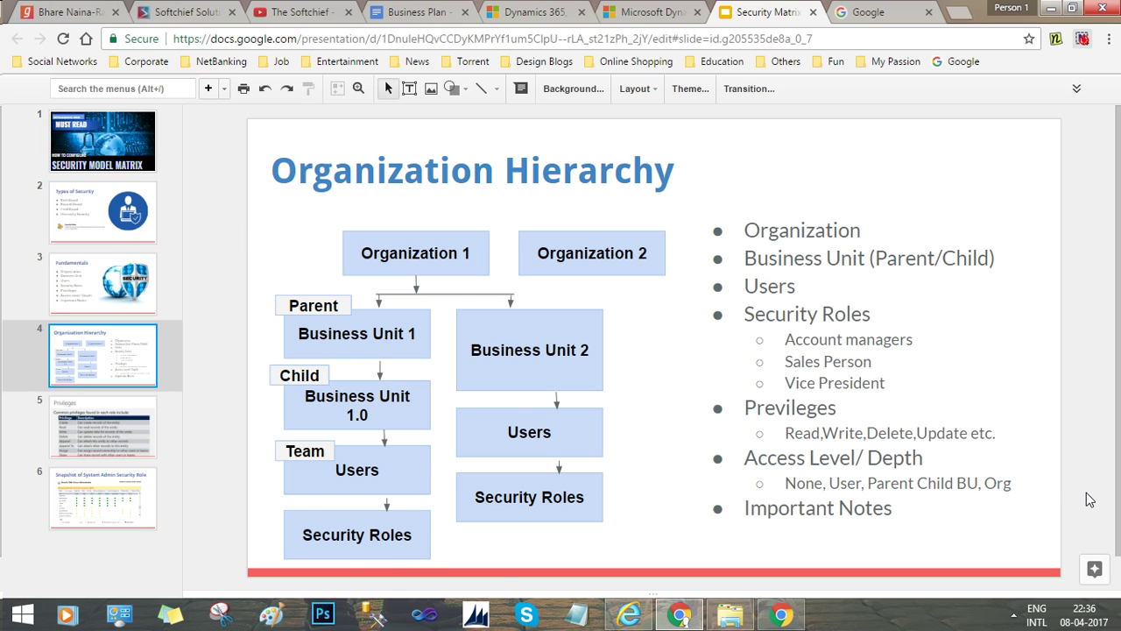
key("Down")
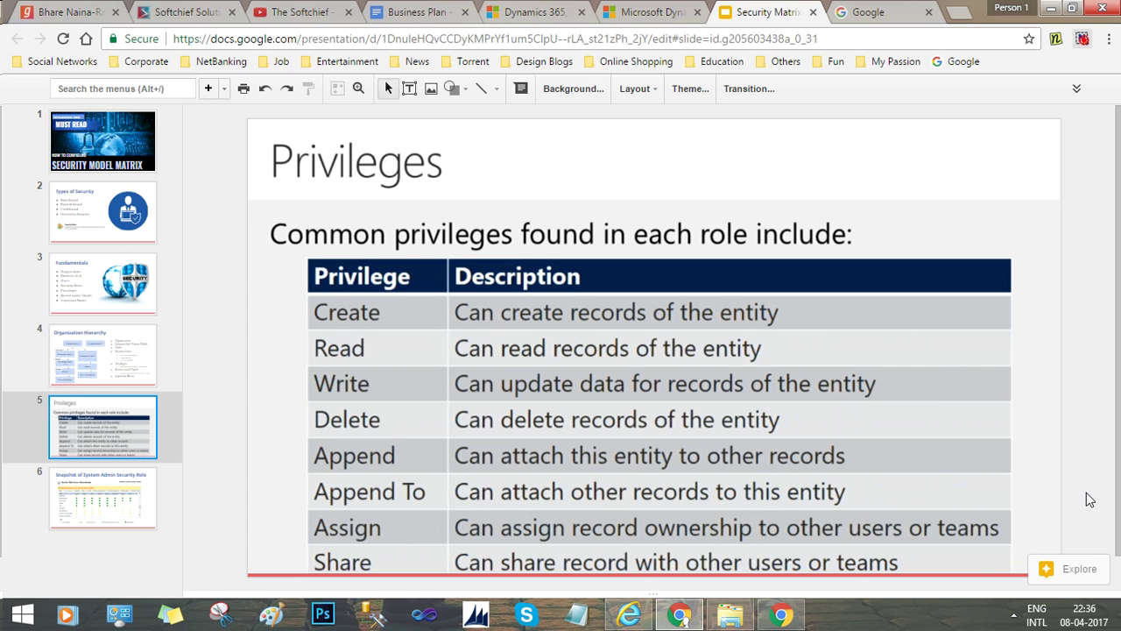
key("Down")
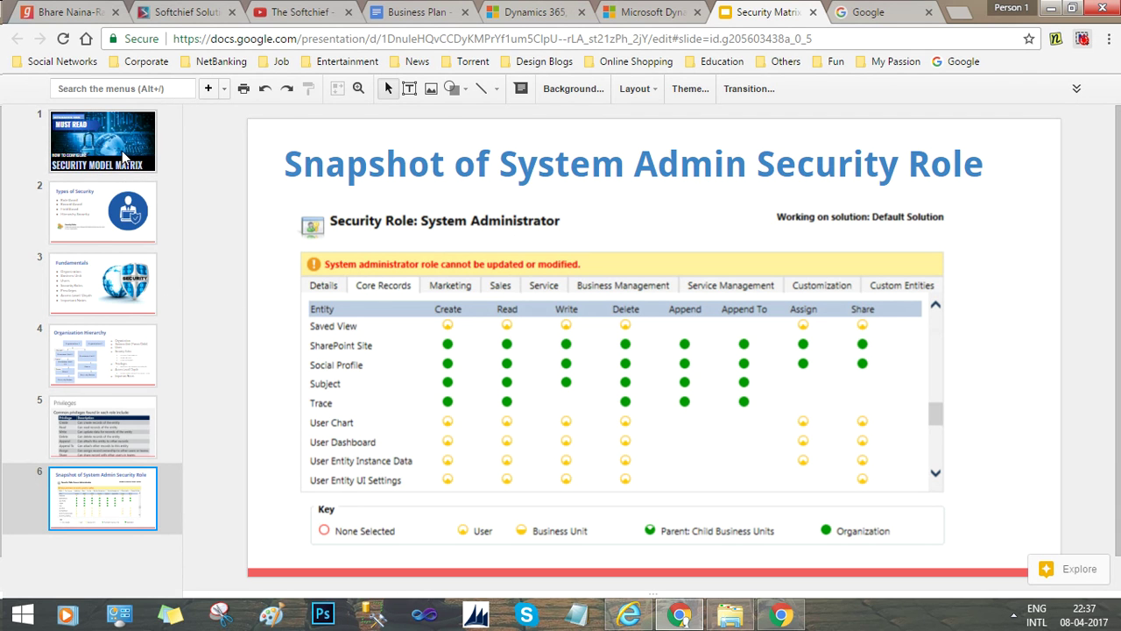
left_click(125, 156)
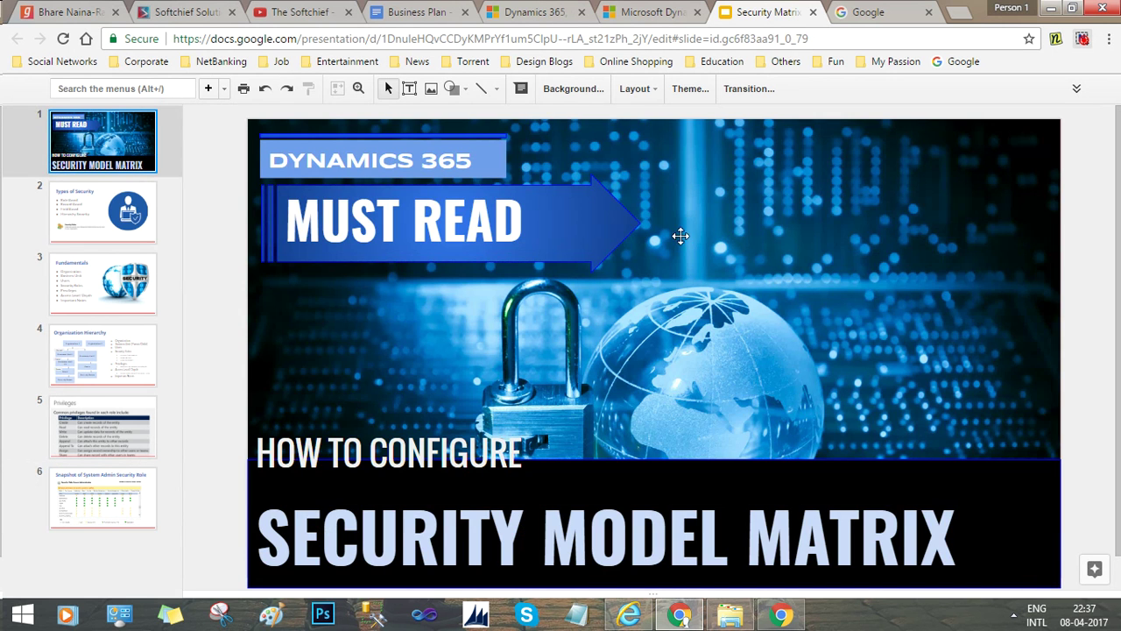
Switch to Dynamics 365 in Internet Explorer and open the Business Units list from the Security settings.
left_click(628, 615)
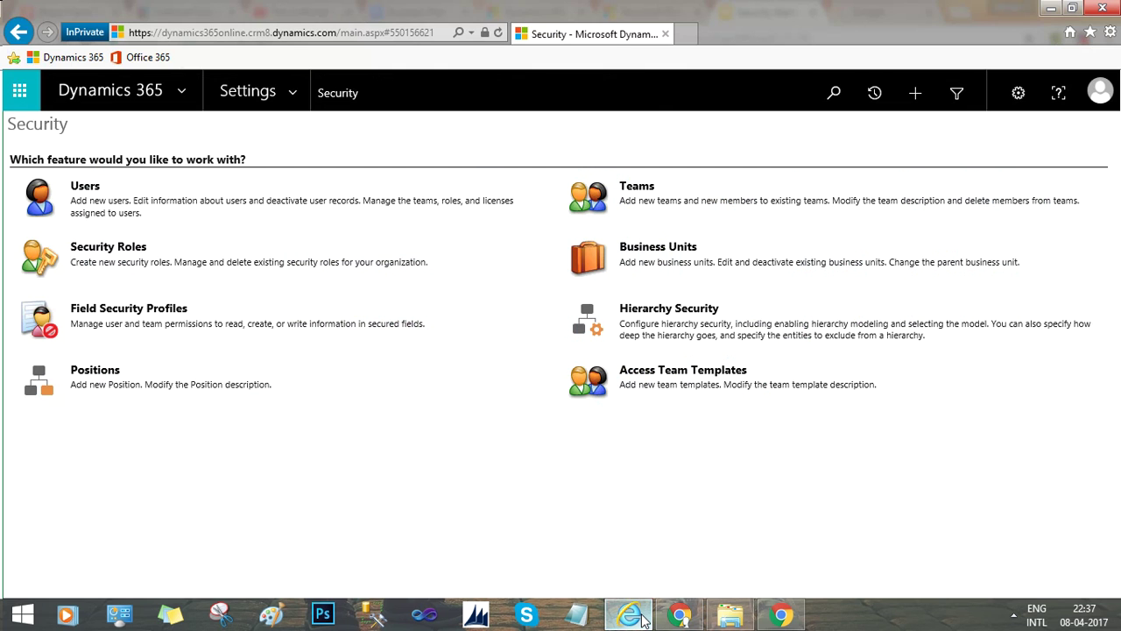
left_click(294, 91)
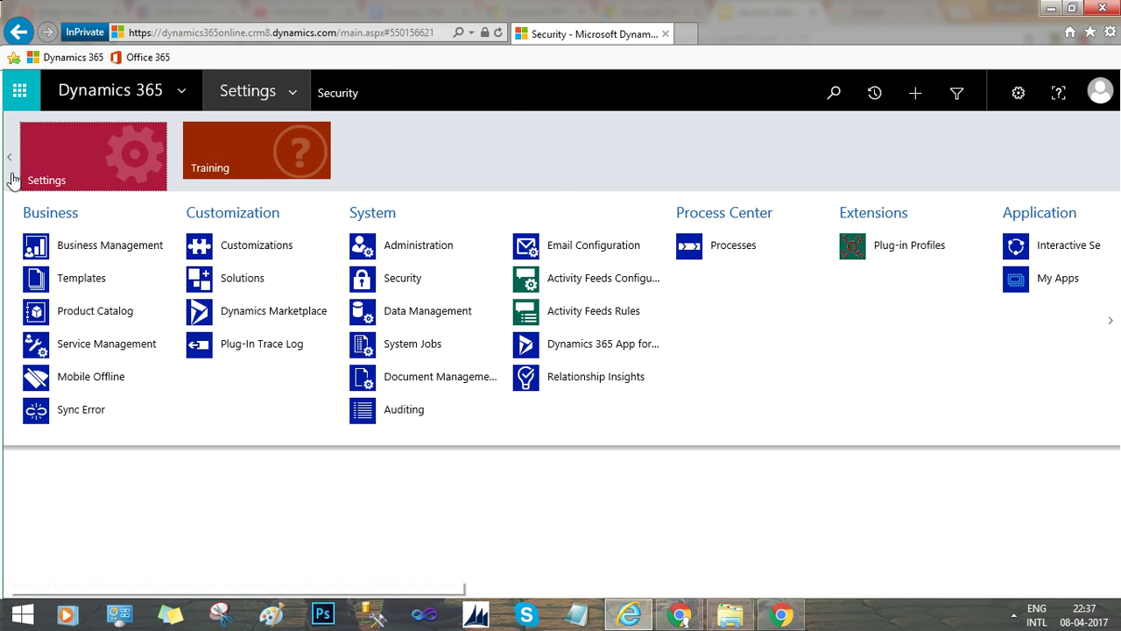
left_click(10, 167)
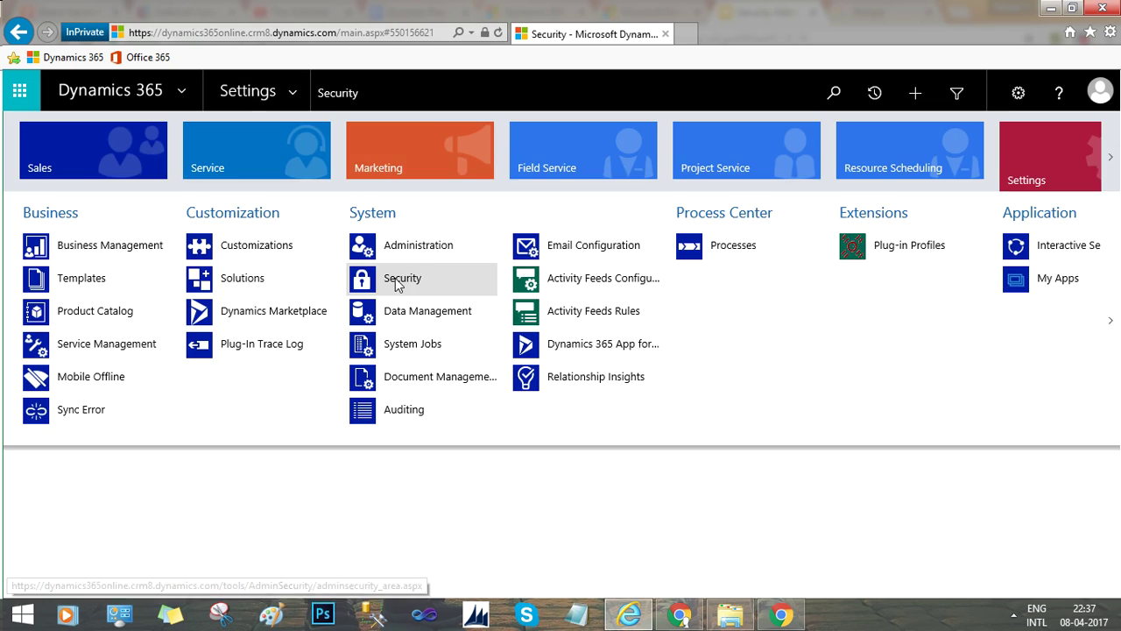
left_click(395, 279)
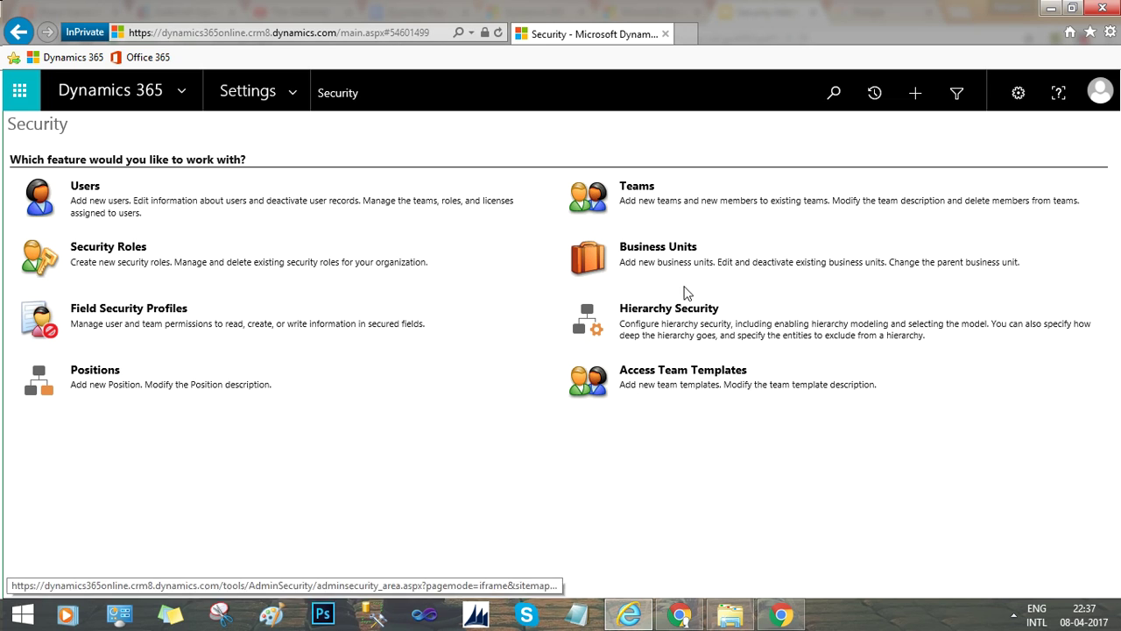
left_click(651, 244)
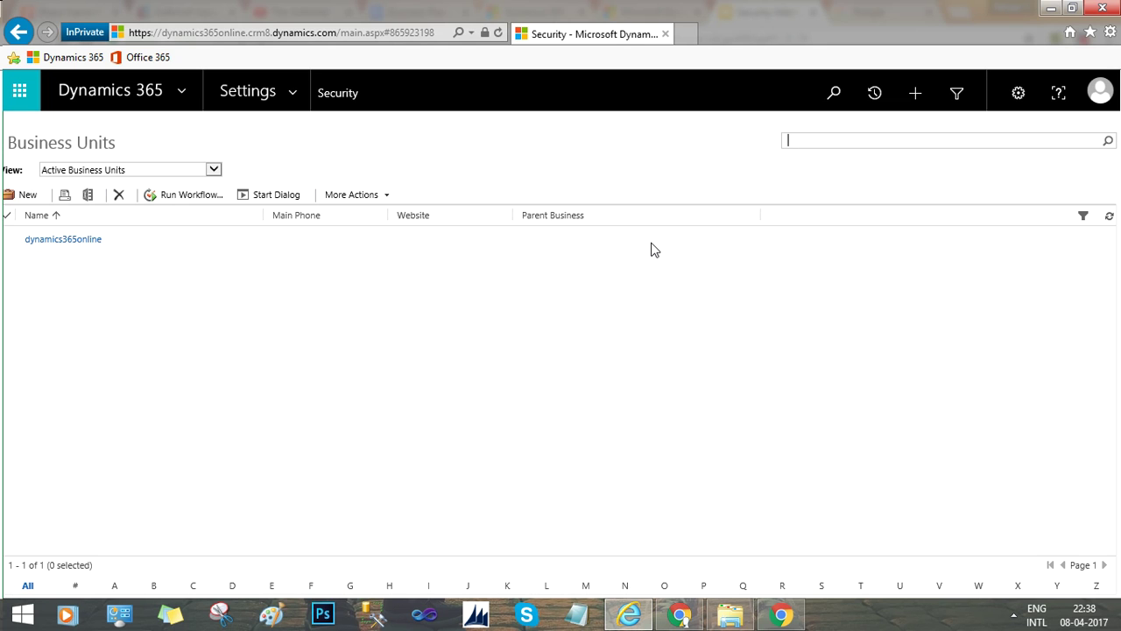
Create and save a business unit named dynamics365child with dynamics365online as its parent business, and close its form.
left_click(123, 241)
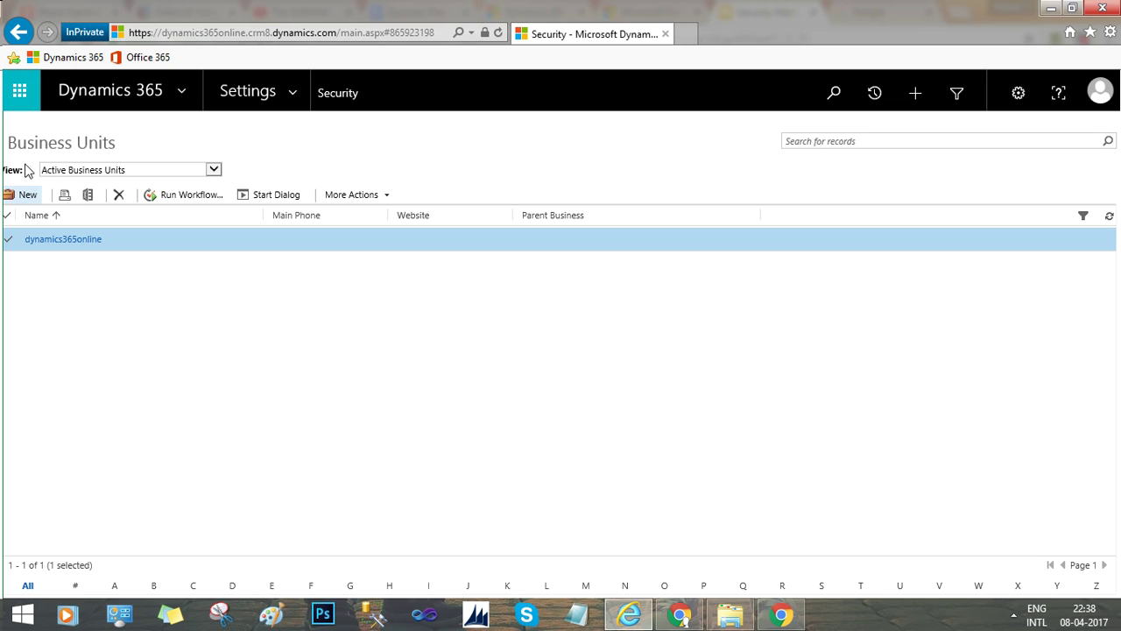
left_click(26, 197)
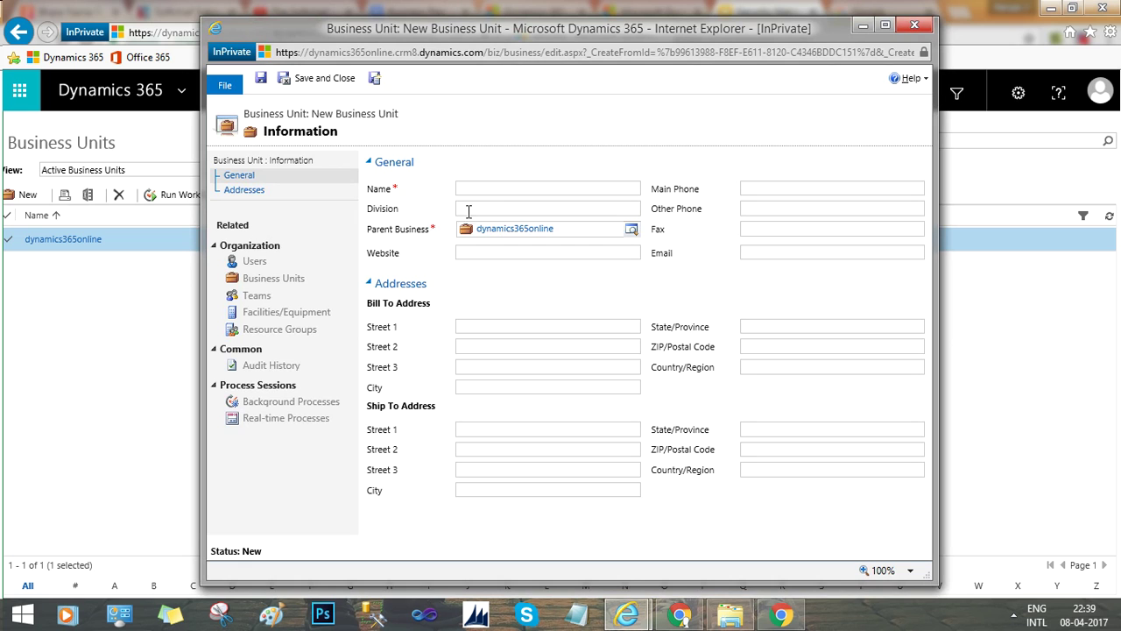
left_click(480, 191)
type("dynamics365child")
left_click_drag(469, 33, 477, 30)
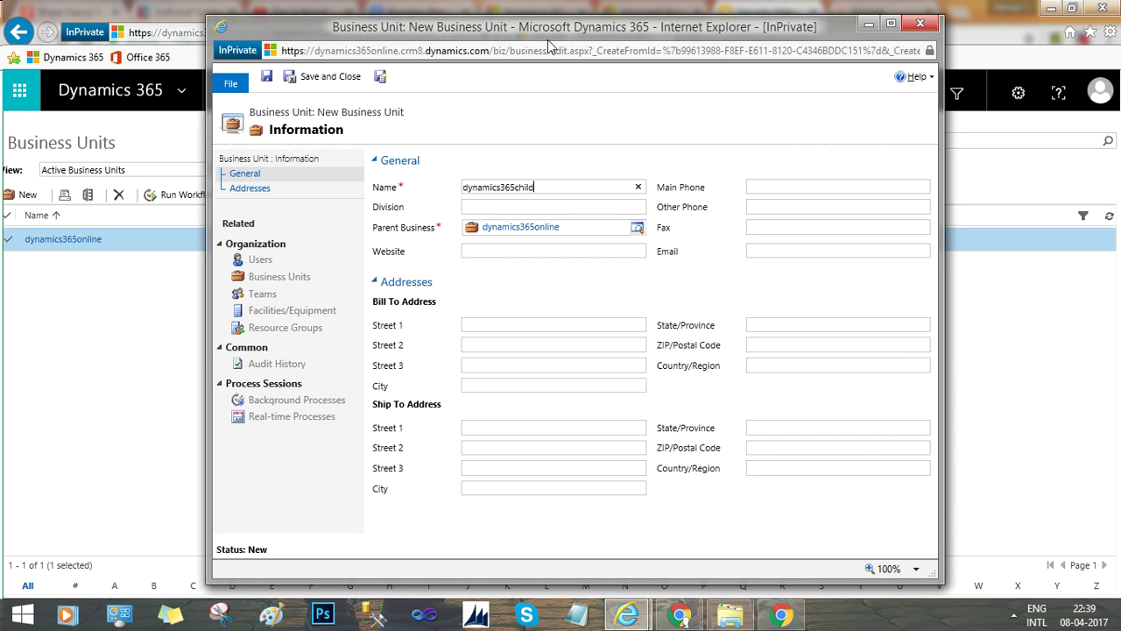
left_click(330, 77)
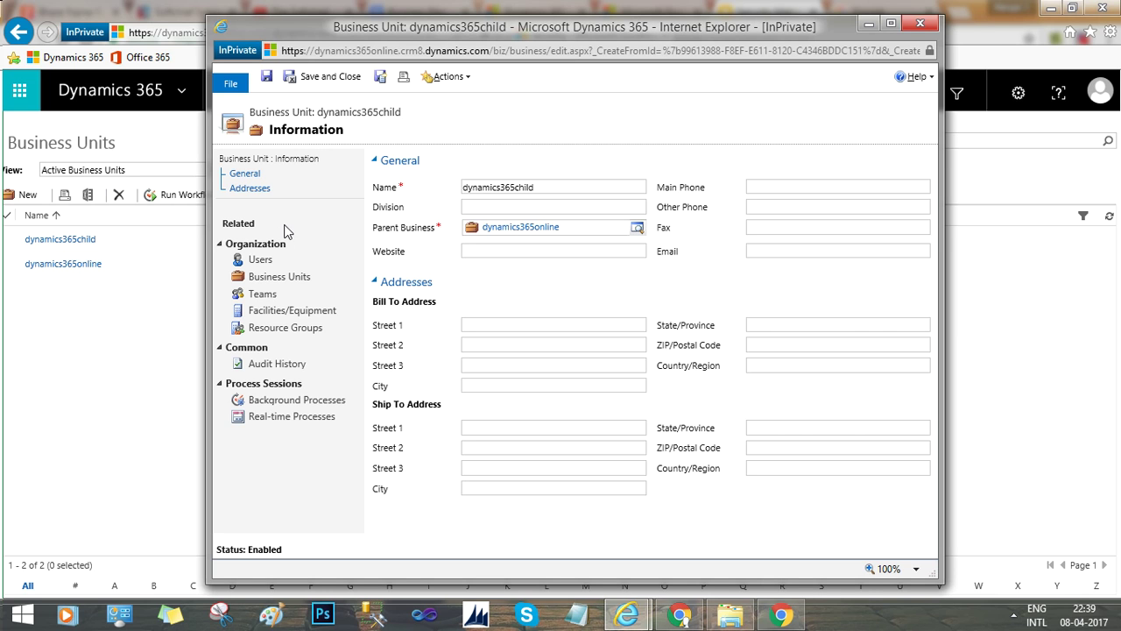
left_click(919, 23)
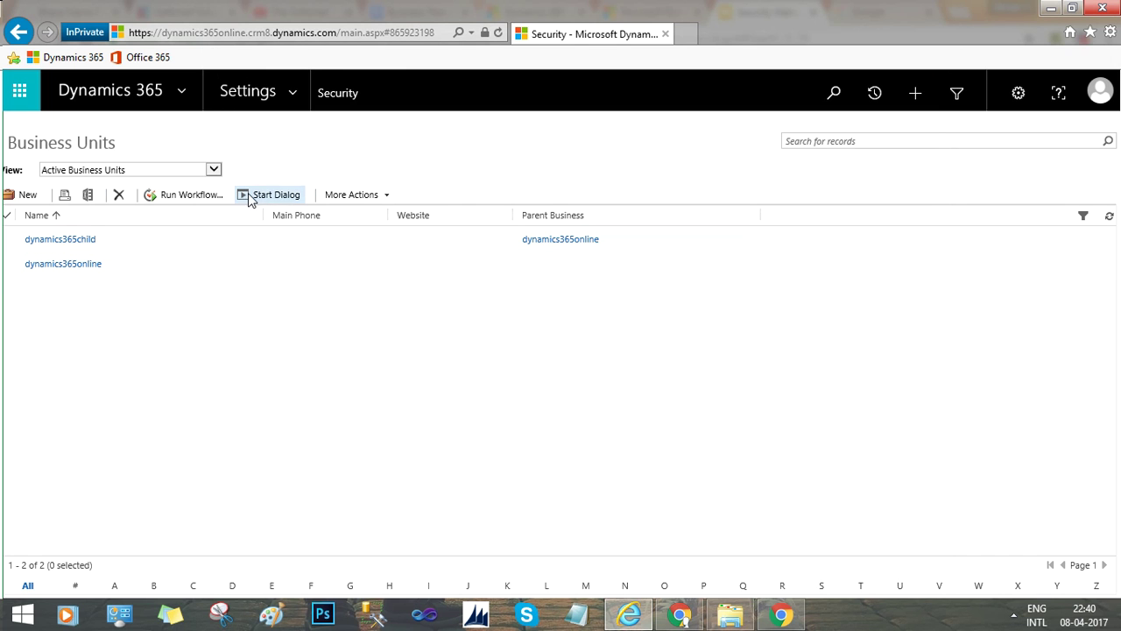
left_click(296, 103)
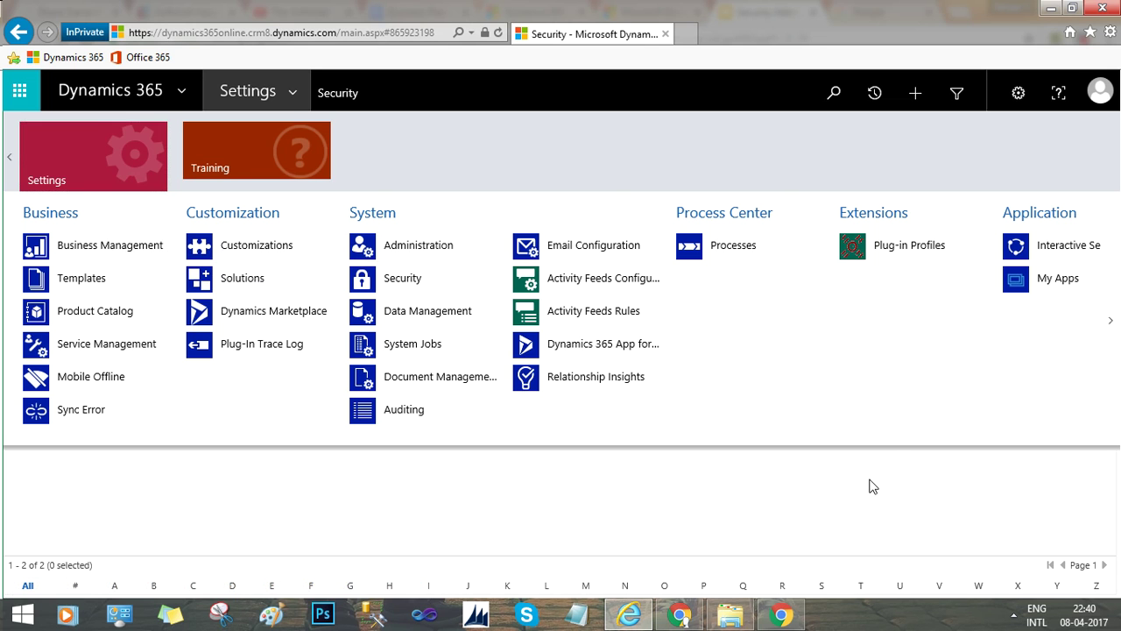
left_click(1005, 319)
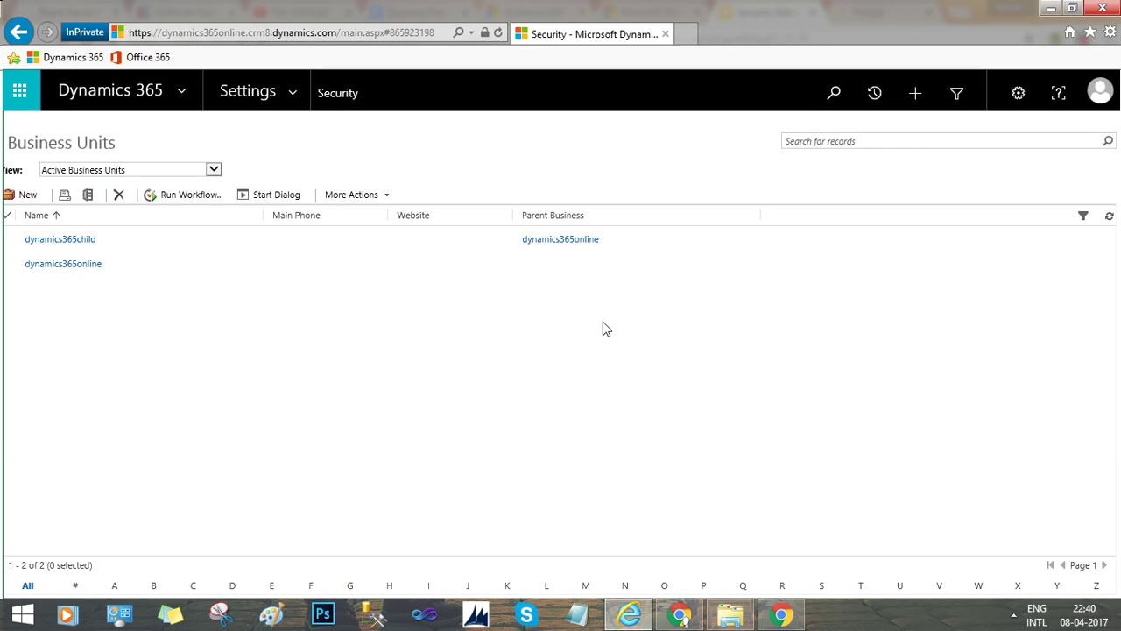
Go back to the Security settings and open the Account Manager security role in a maximized window.
left_click(17, 32)
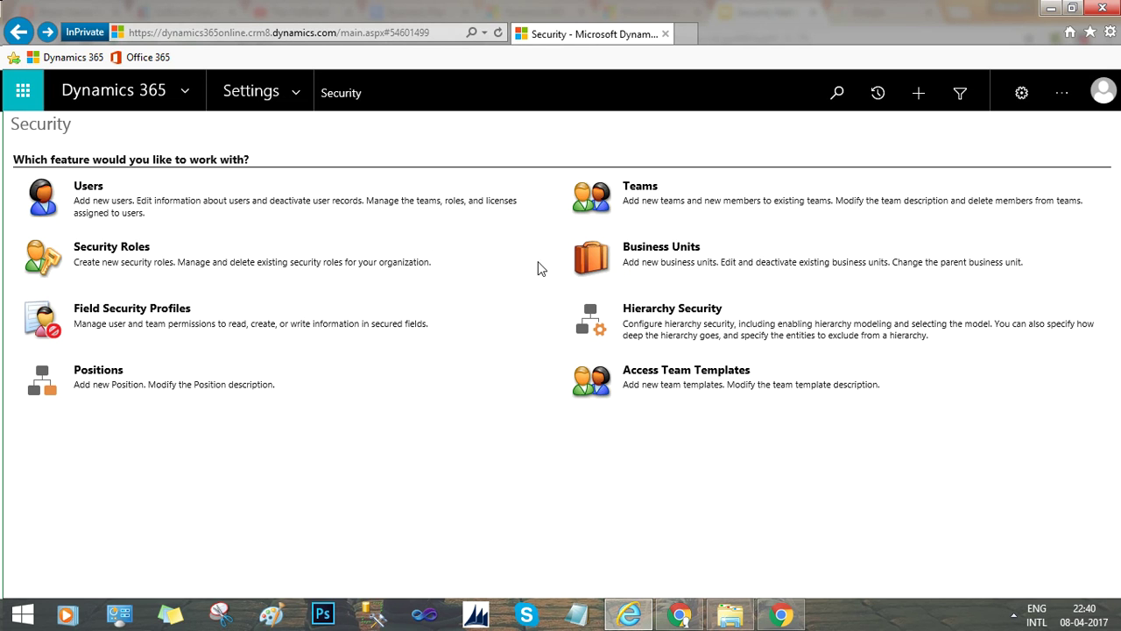
left_click(112, 249)
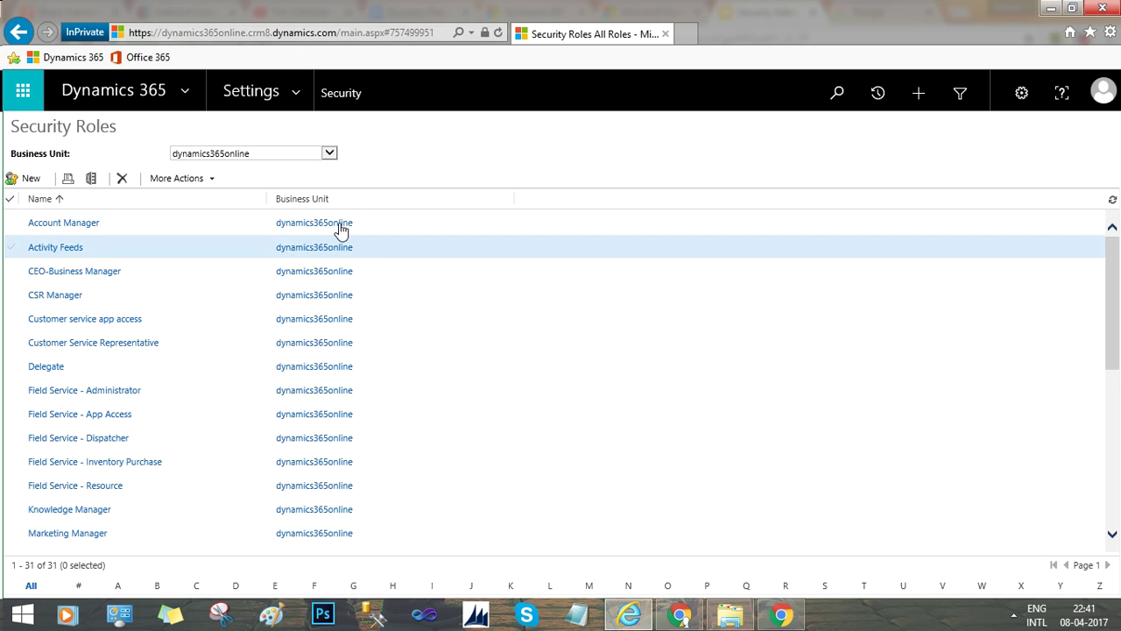
left_click(117, 226)
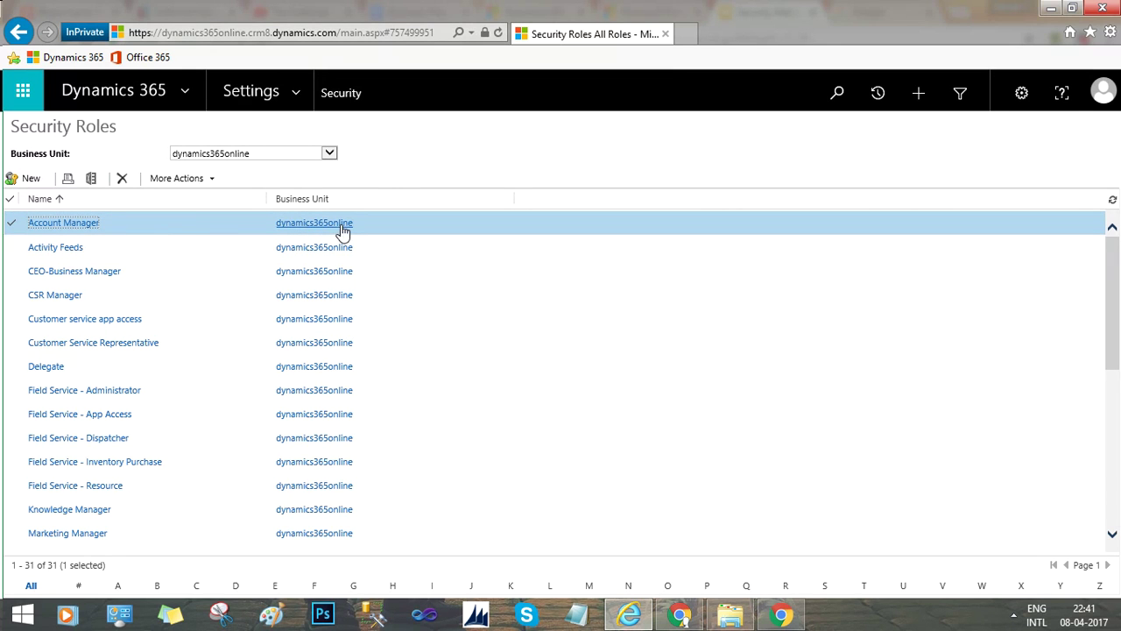
double_click(146, 226)
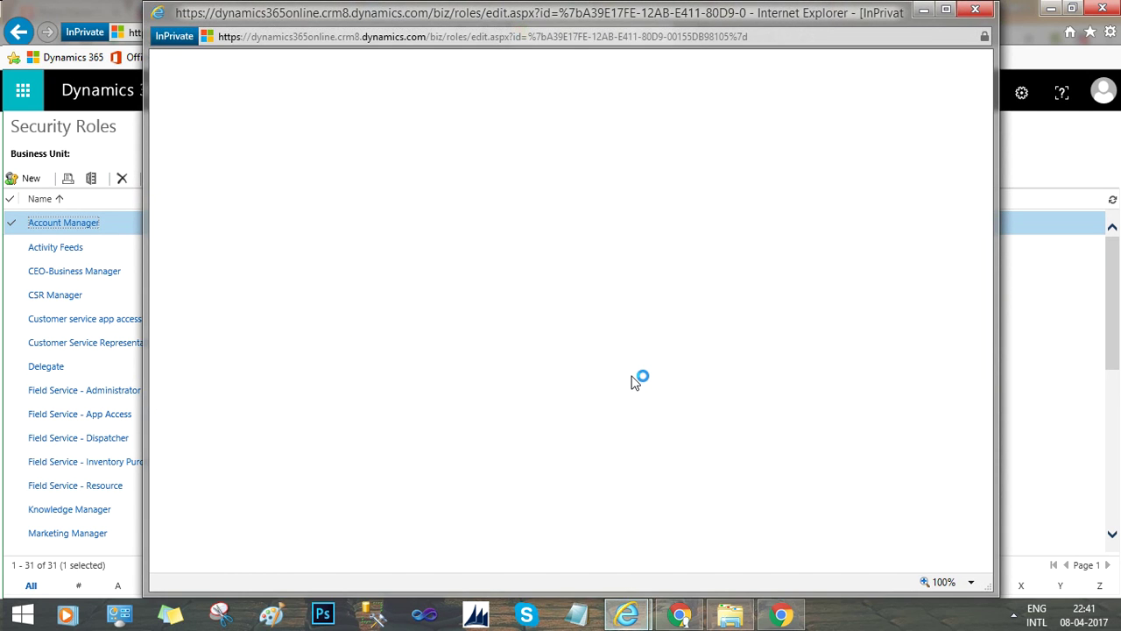
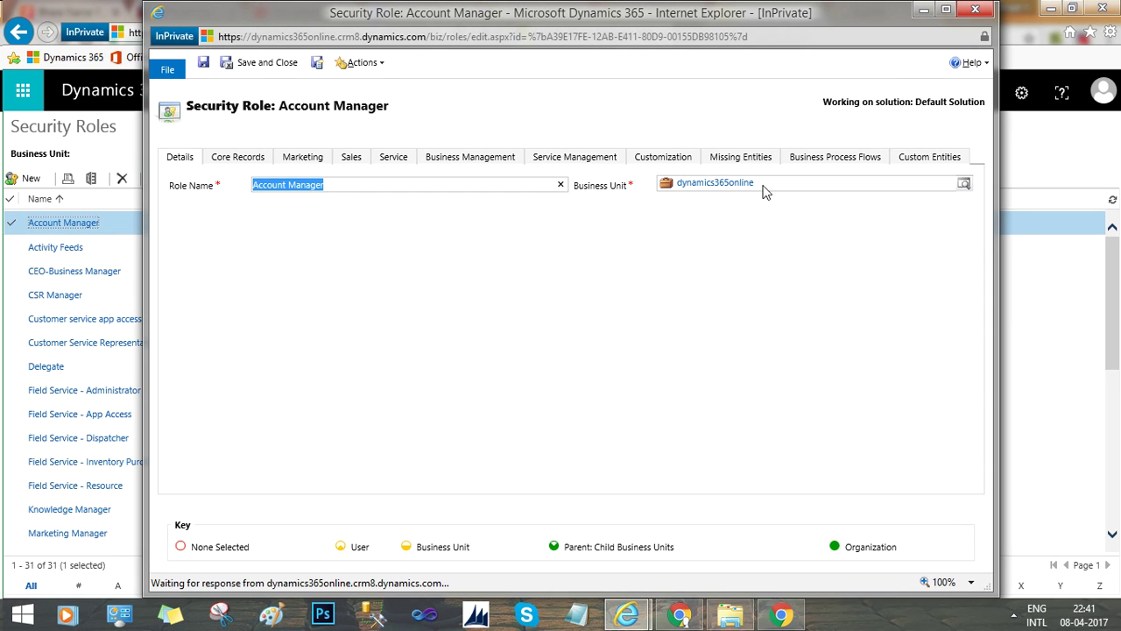
left_click(946, 9)
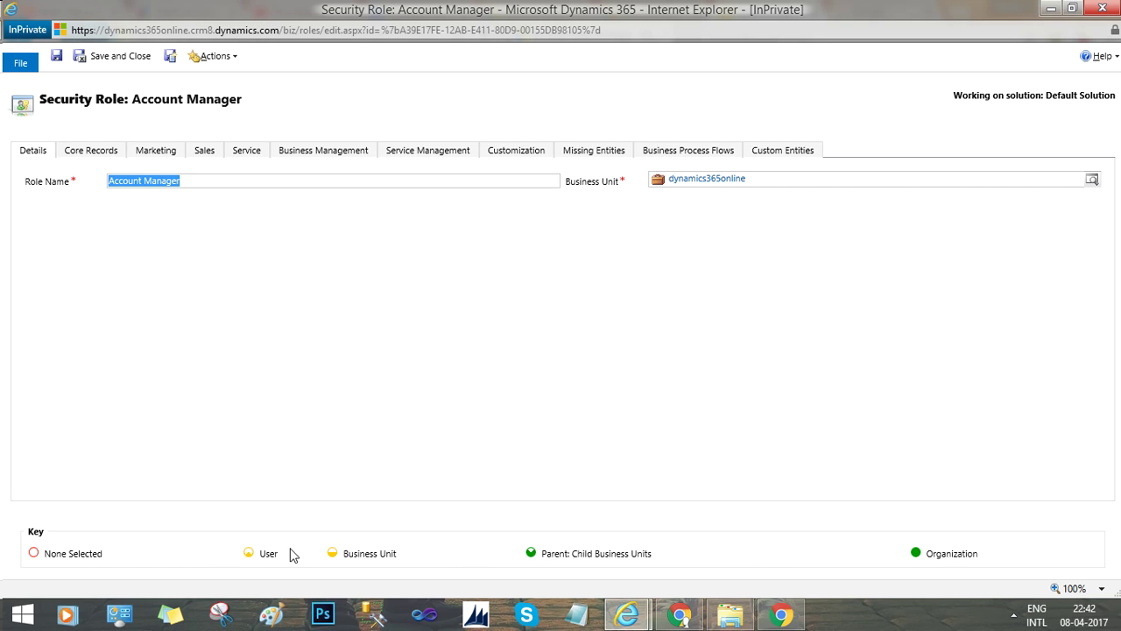
Examine the descriptions of the access levels in the security role's key, from None Selected to Organization.
mouse_move(429, 566)
mouse_move(965, 559)
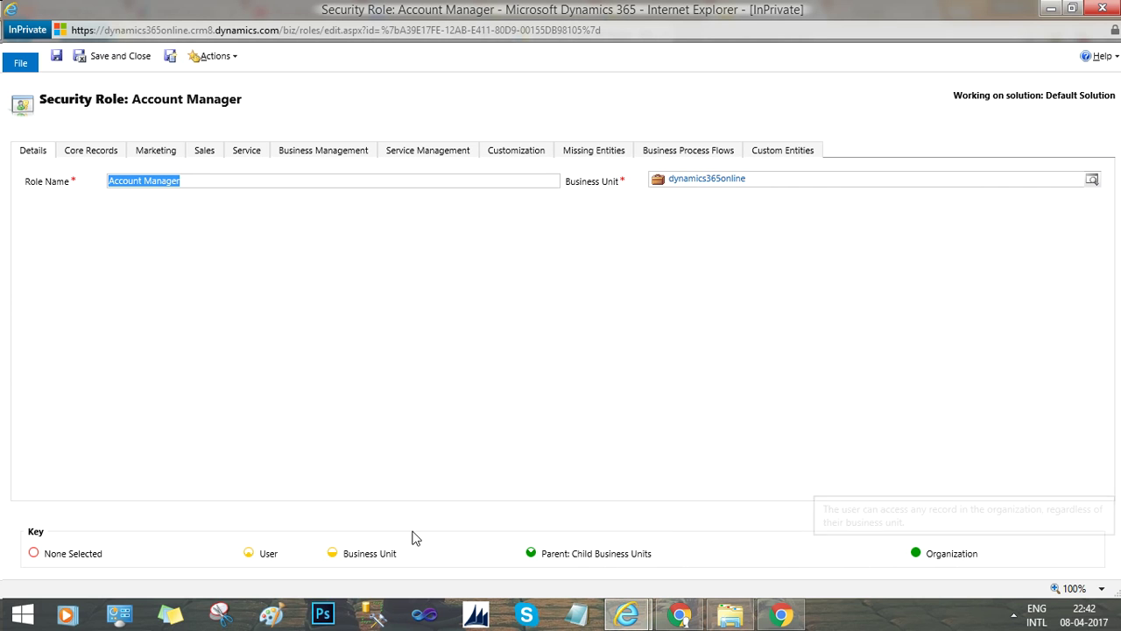
mouse_move(132, 555)
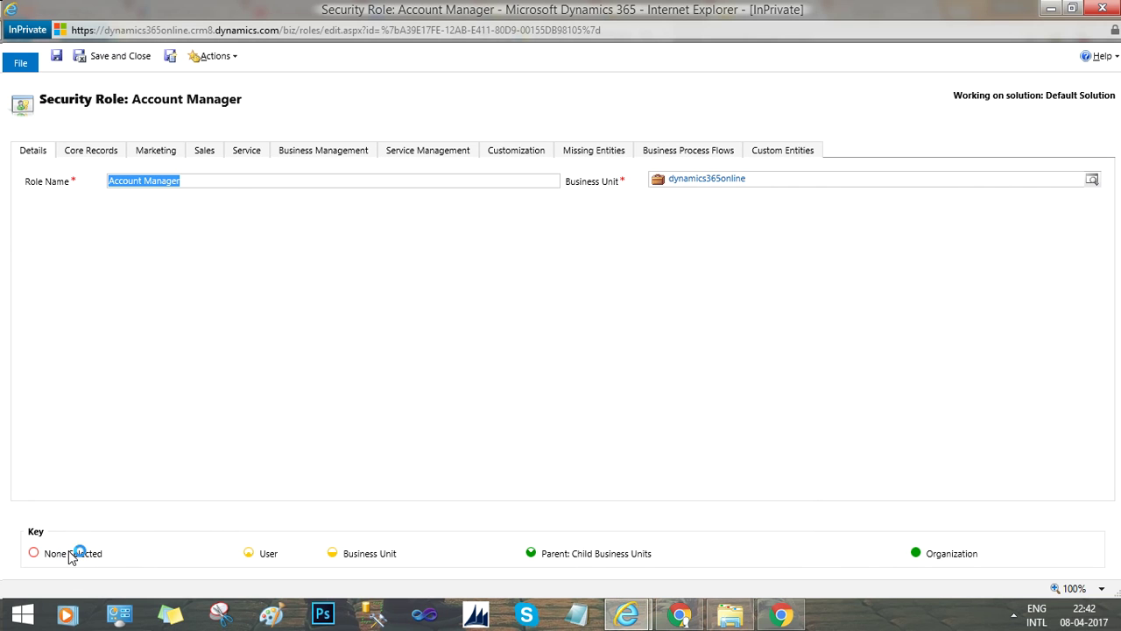
mouse_move(98, 558)
mouse_move(296, 558)
mouse_move(368, 562)
mouse_move(935, 560)
Review the role's privilege matrices for Core Records, Marketing, Sales, Service and Business Management.
left_click(91, 153)
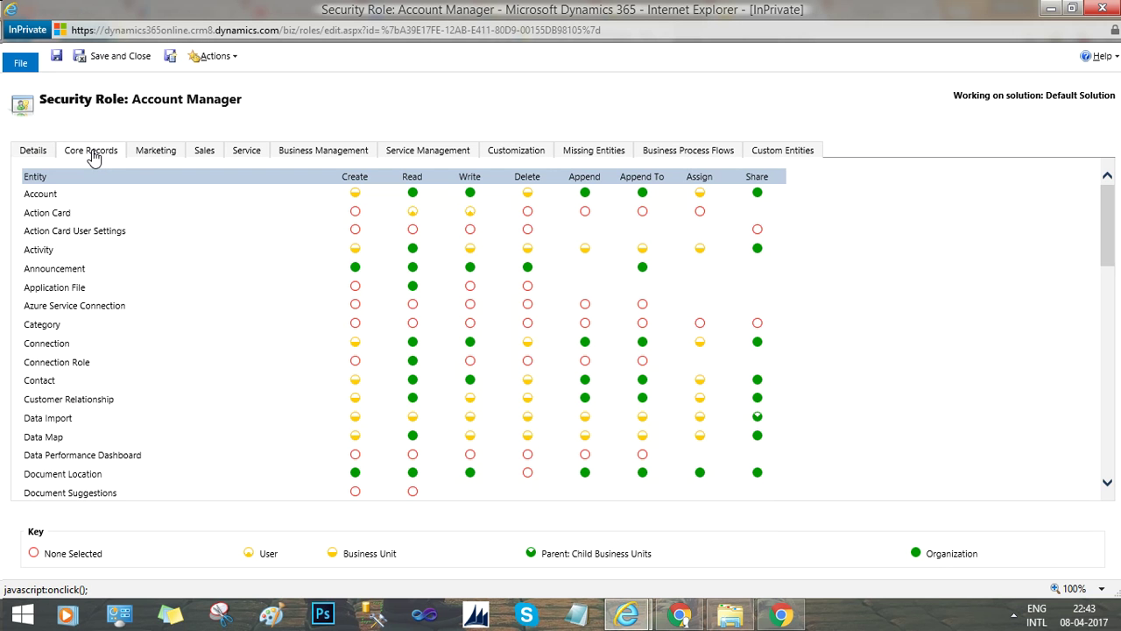
left_click(154, 154)
left_click(199, 155)
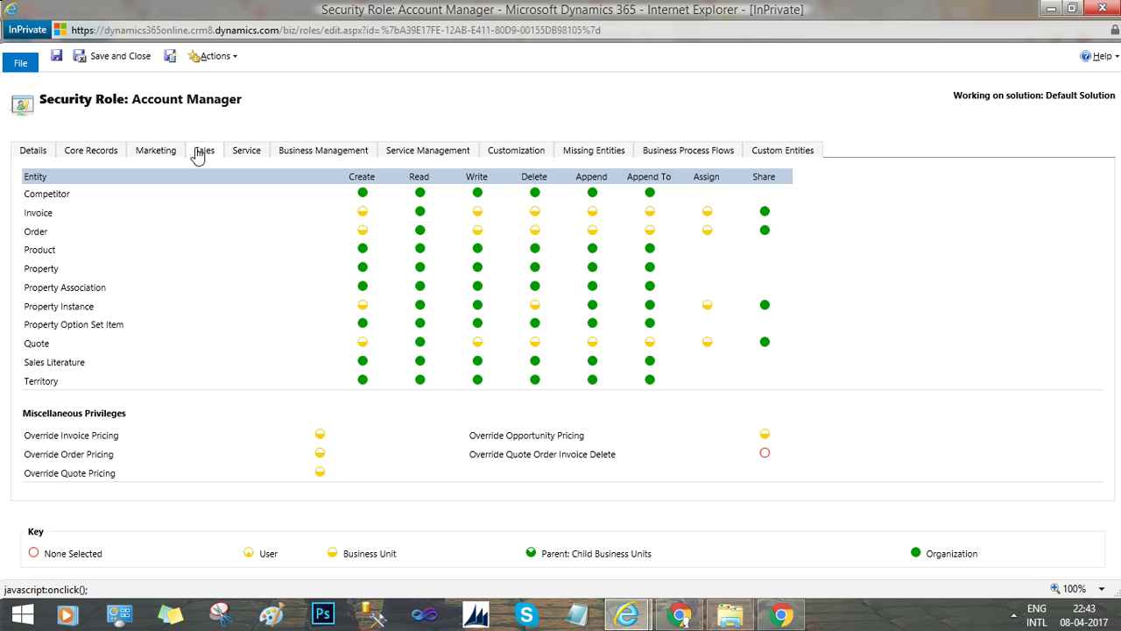
left_click(238, 155)
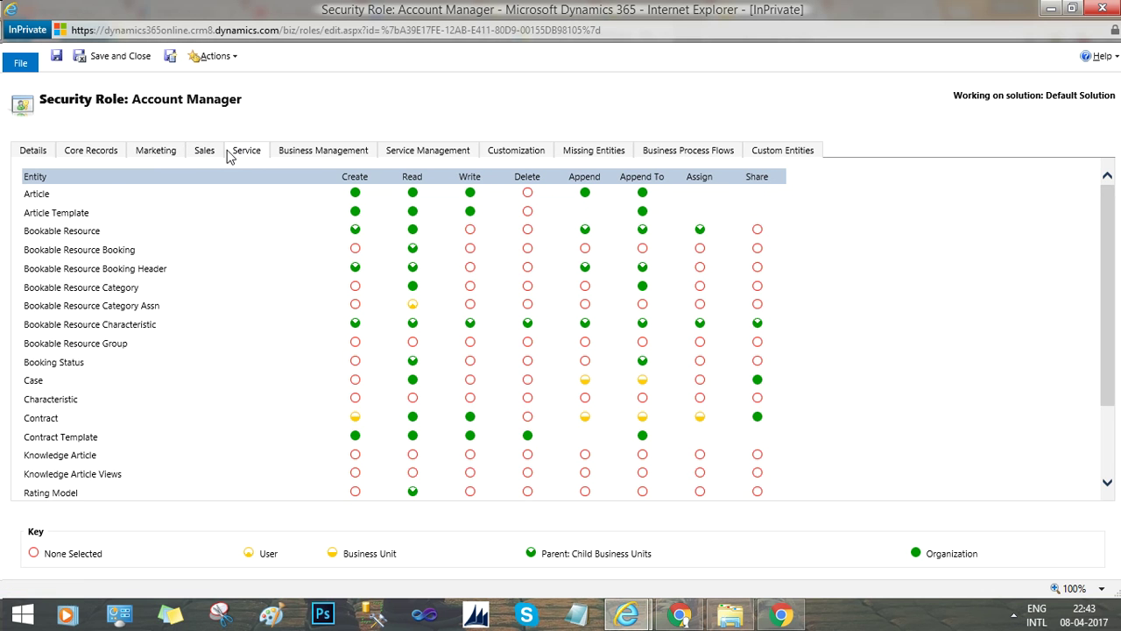
left_click(215, 155)
left_click(251, 154)
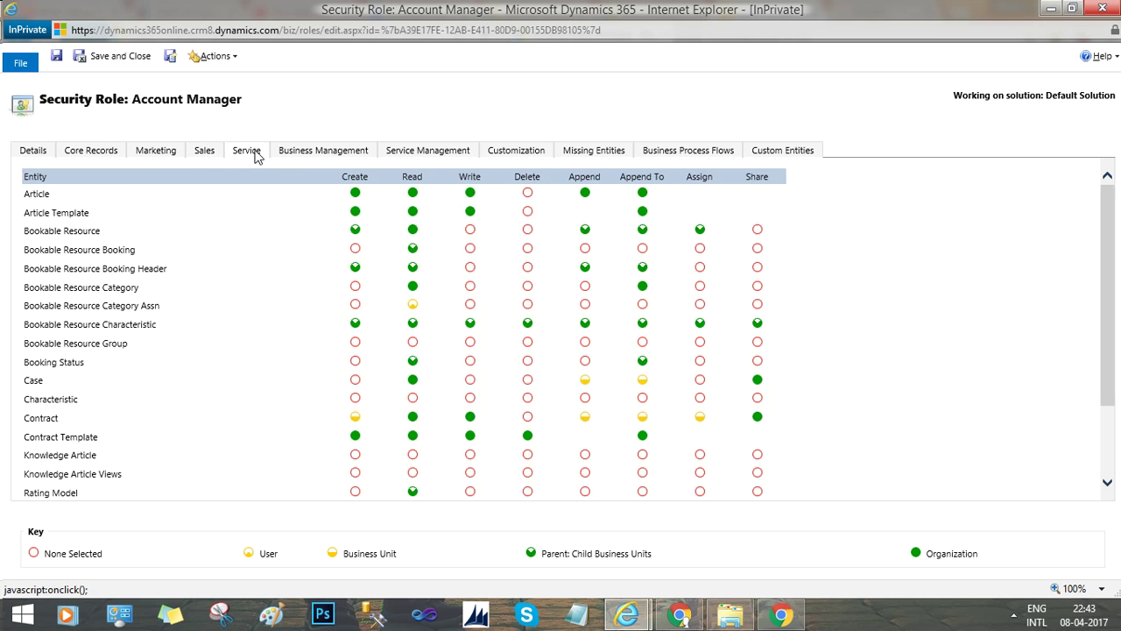
left_click(304, 156)
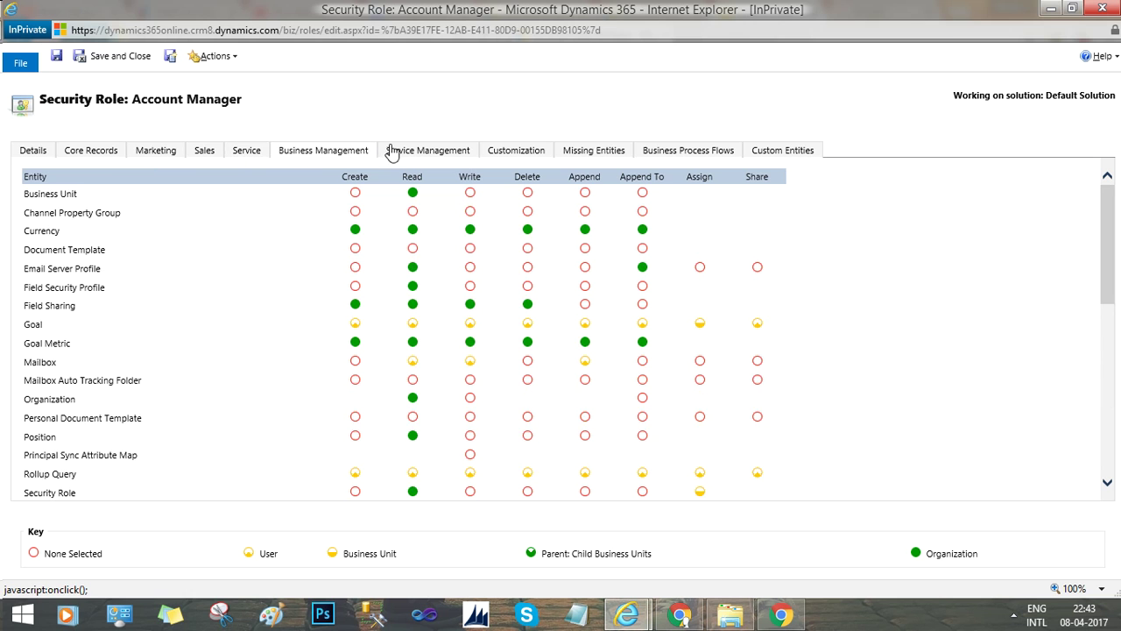
Reset all Account entity privileges under Core Records to None Selected and set its Create privilege to User level.
left_click(96, 155)
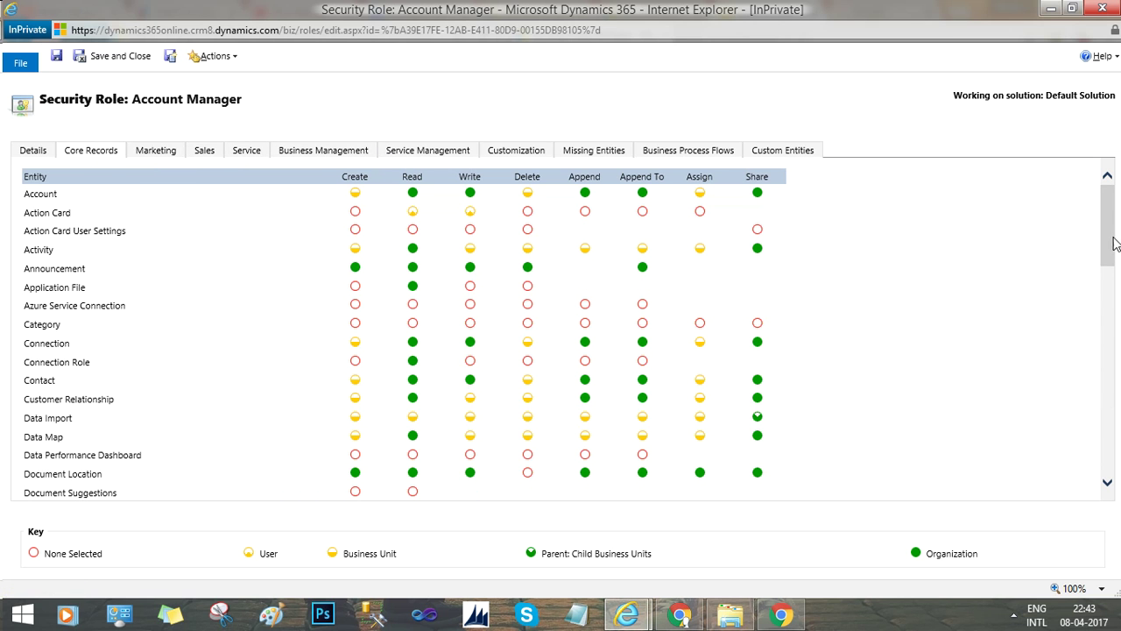
left_click_drag(1109, 237, 1109, 215)
left_click(41, 194)
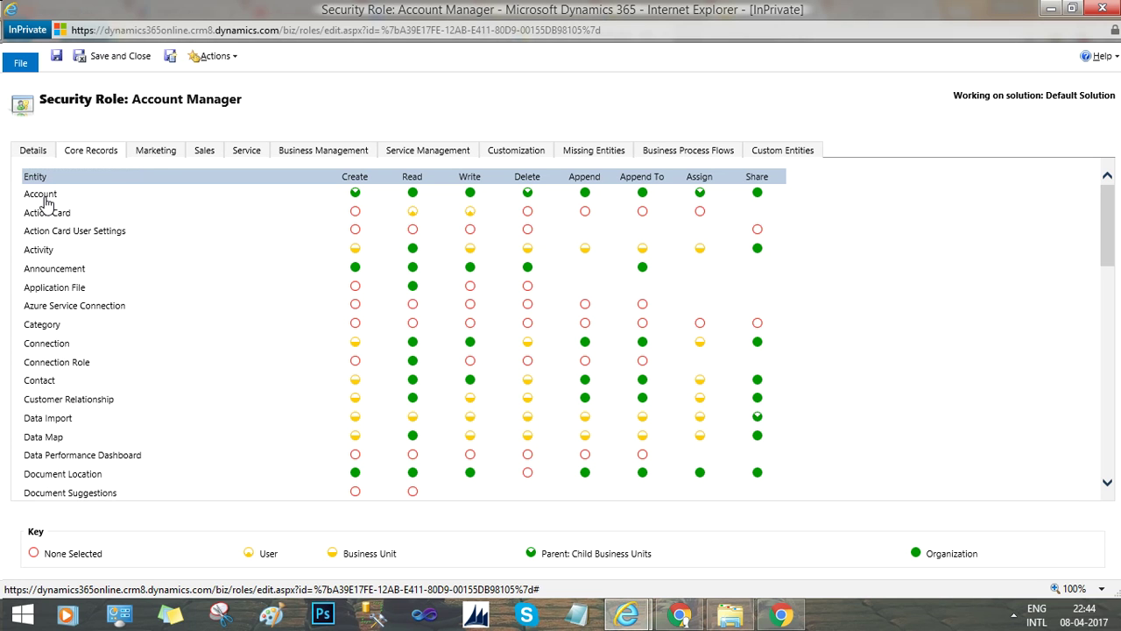
left_click(46, 202)
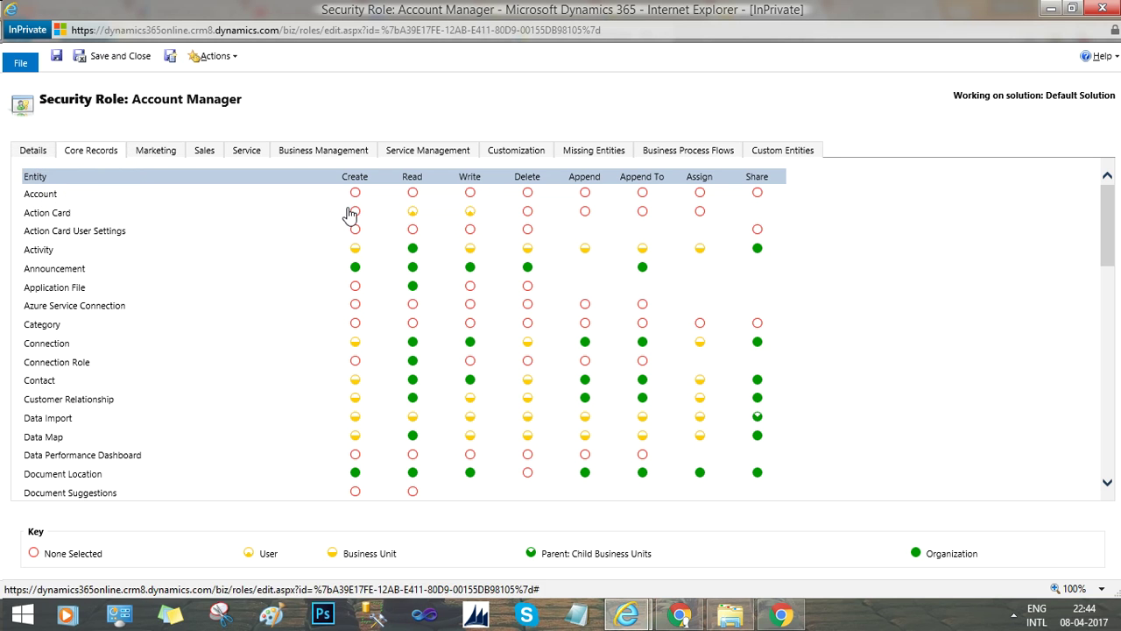
left_click(40, 194)
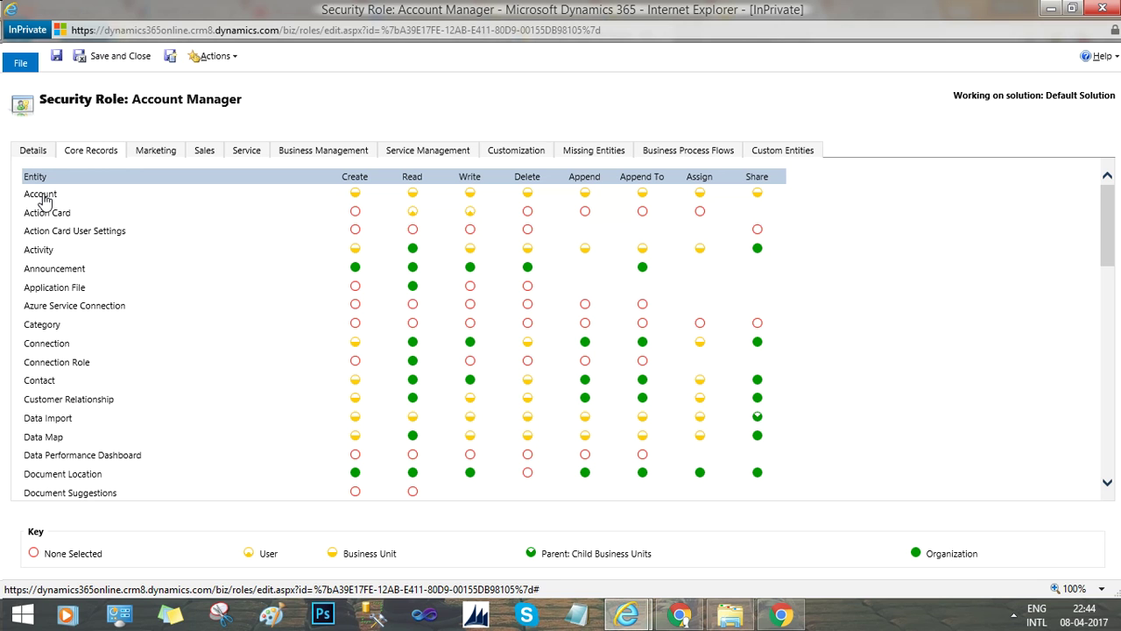
left_click(40, 195)
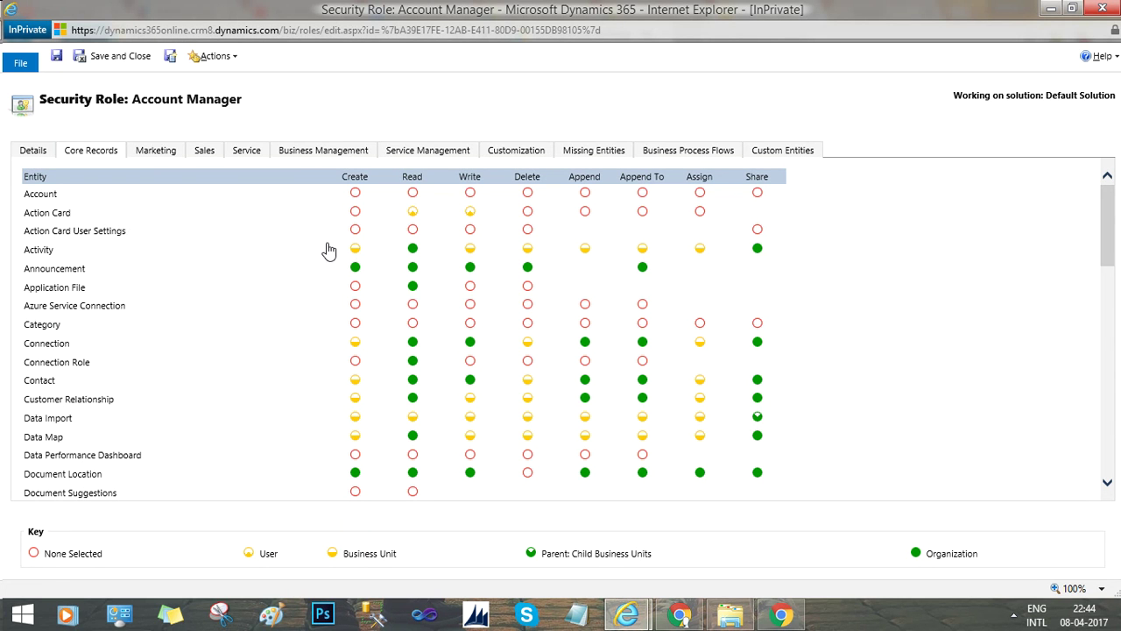
left_click(355, 194)
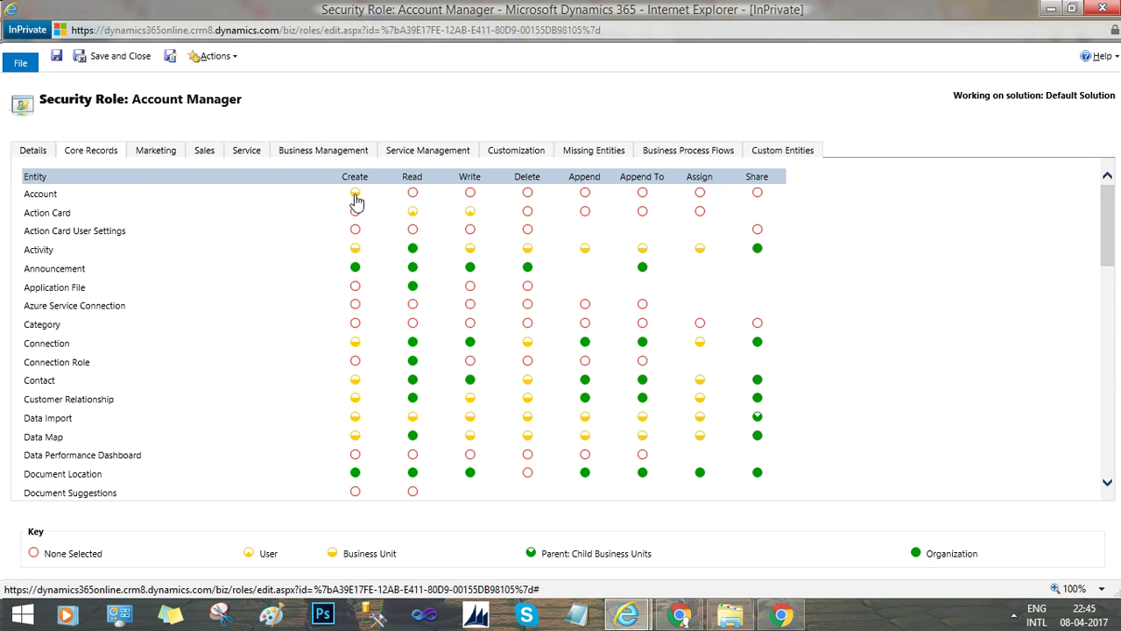
Set the Account entity's Create privilege to Organization and raise its Read privilege from User through Parent: Child Business Units.
left_click(355, 194)
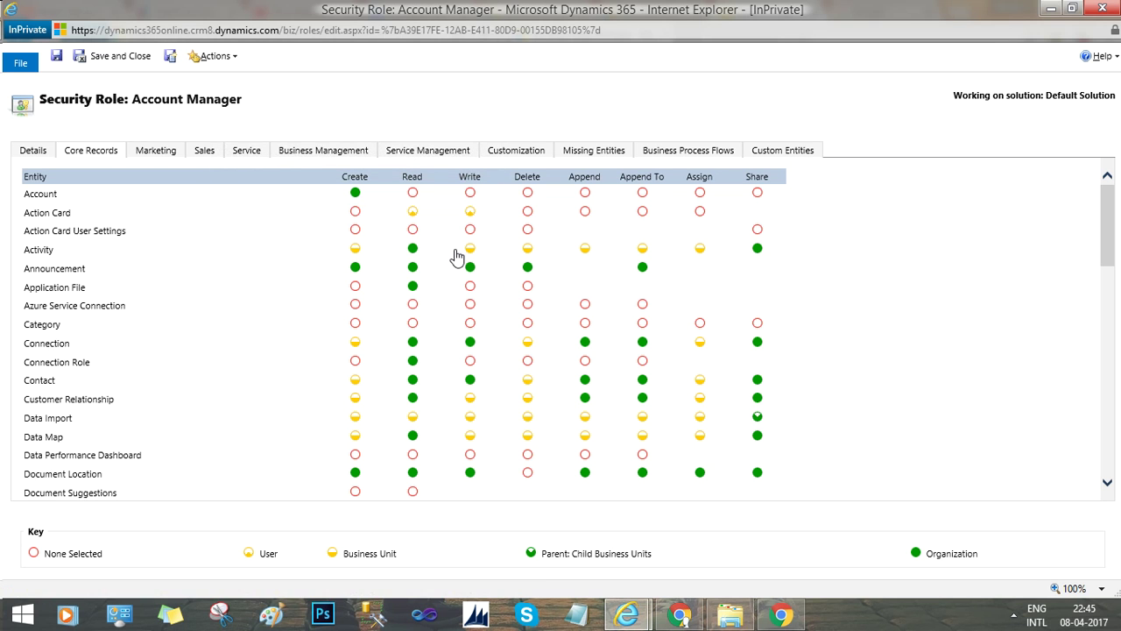
left_click(411, 194)
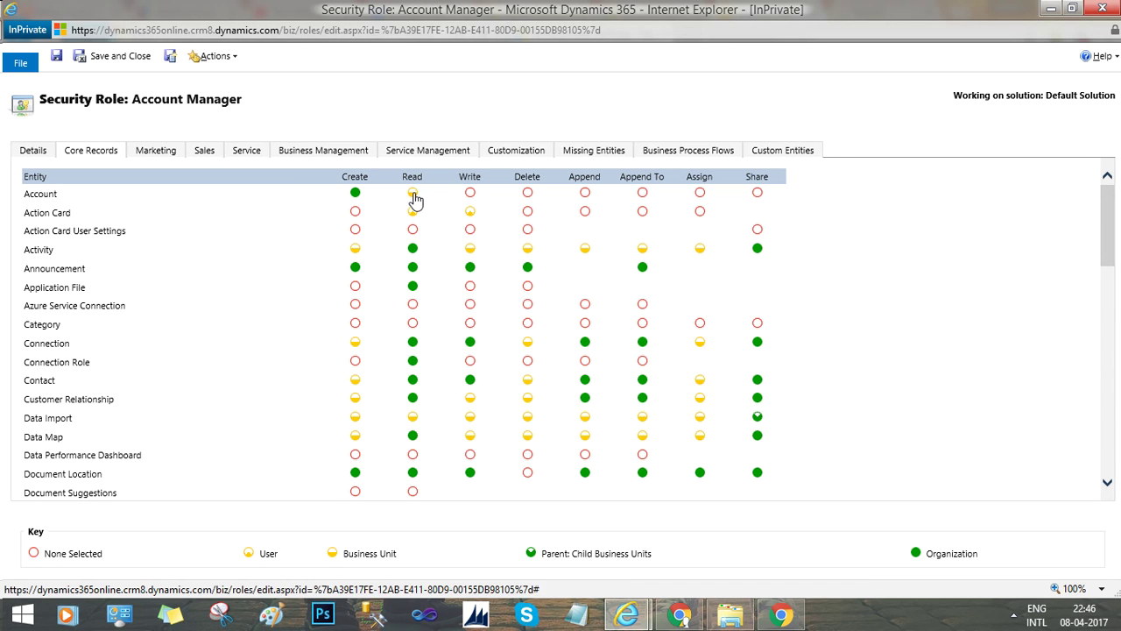
left_click(412, 194)
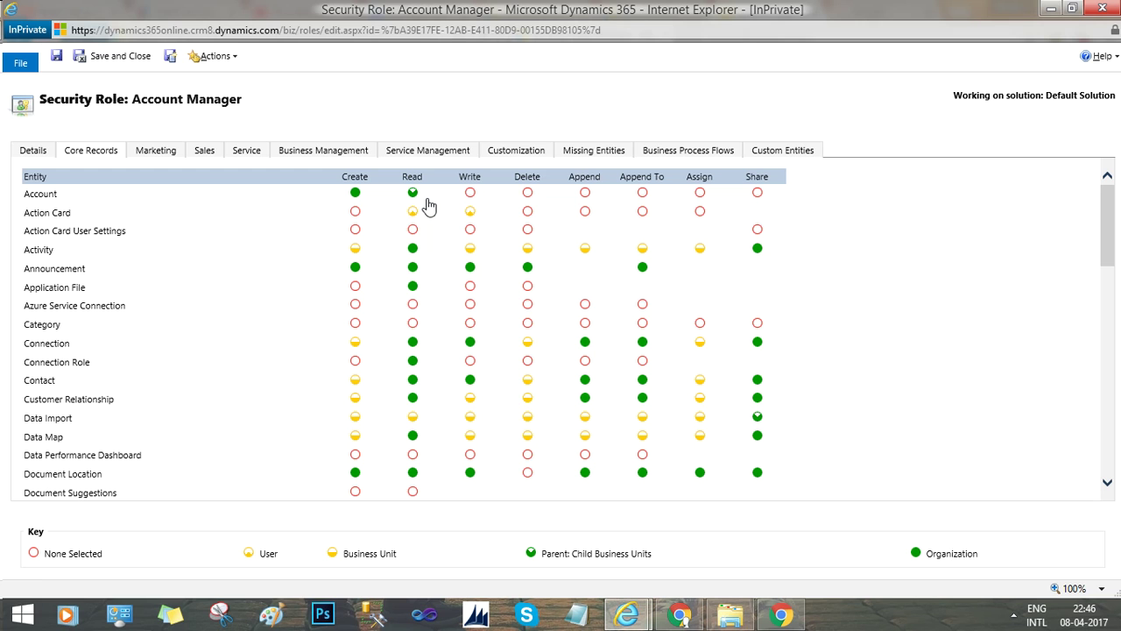
left_click(413, 194)
Review the remaining Core Records privileges, including the miscellaneous ones, and the role's privilege matrices from Marketing through Business Process Flows.
left_click_drag(1101, 236, 1110, 515)
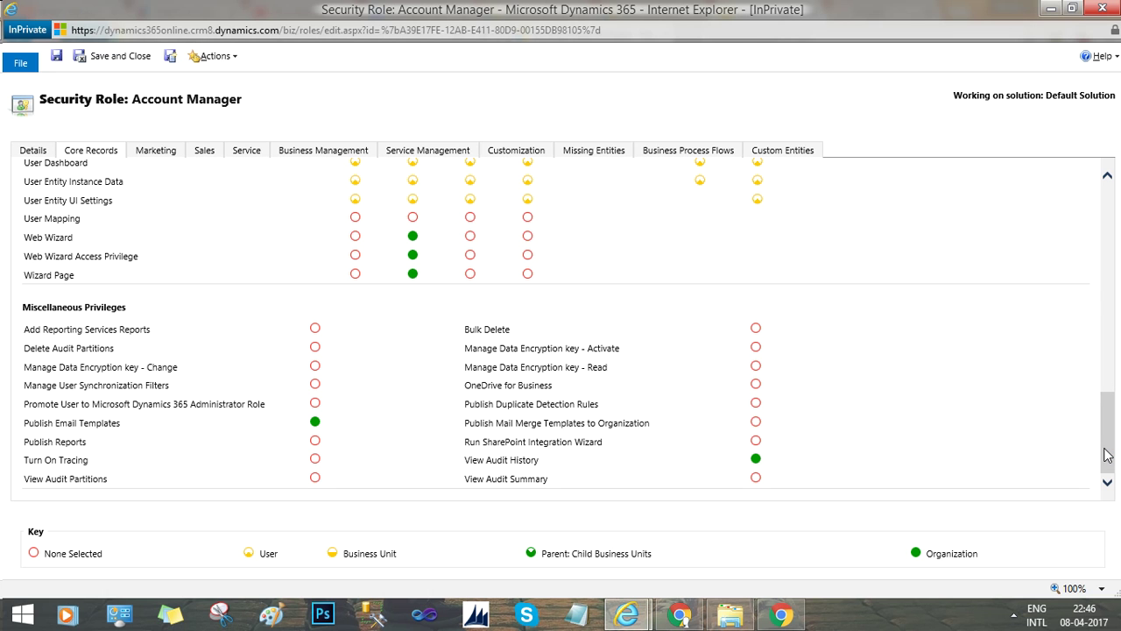
left_click_drag(1108, 455, 1108, 197)
left_click(162, 155)
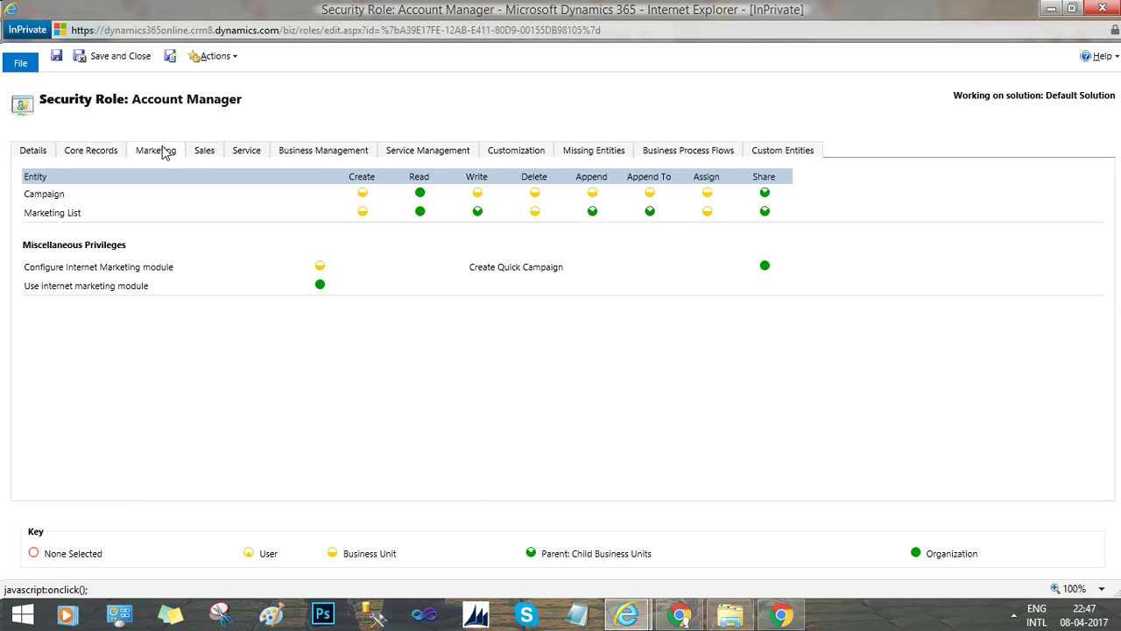
left_click(206, 156)
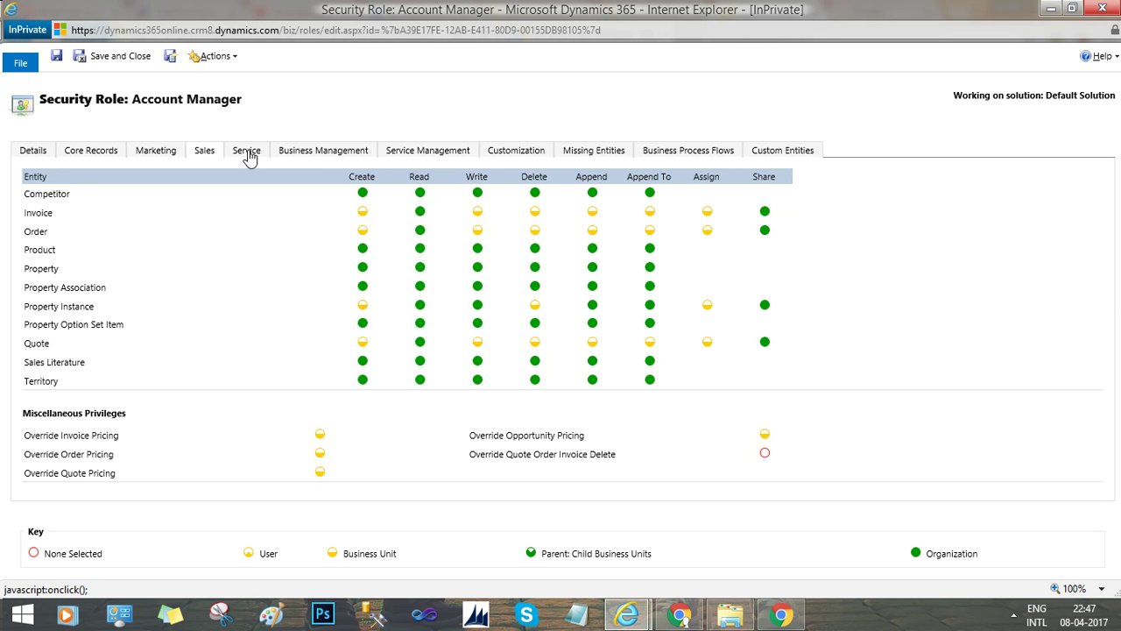
left_click(248, 154)
left_click(298, 153)
left_click(422, 155)
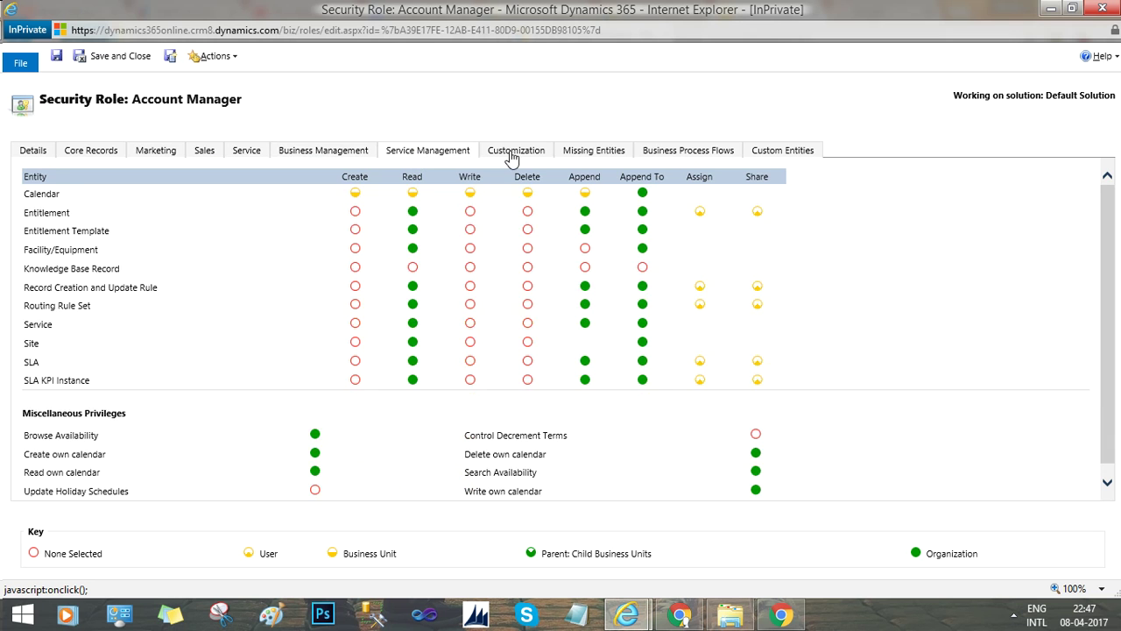
left_click(513, 156)
left_click(602, 158)
left_click(684, 156)
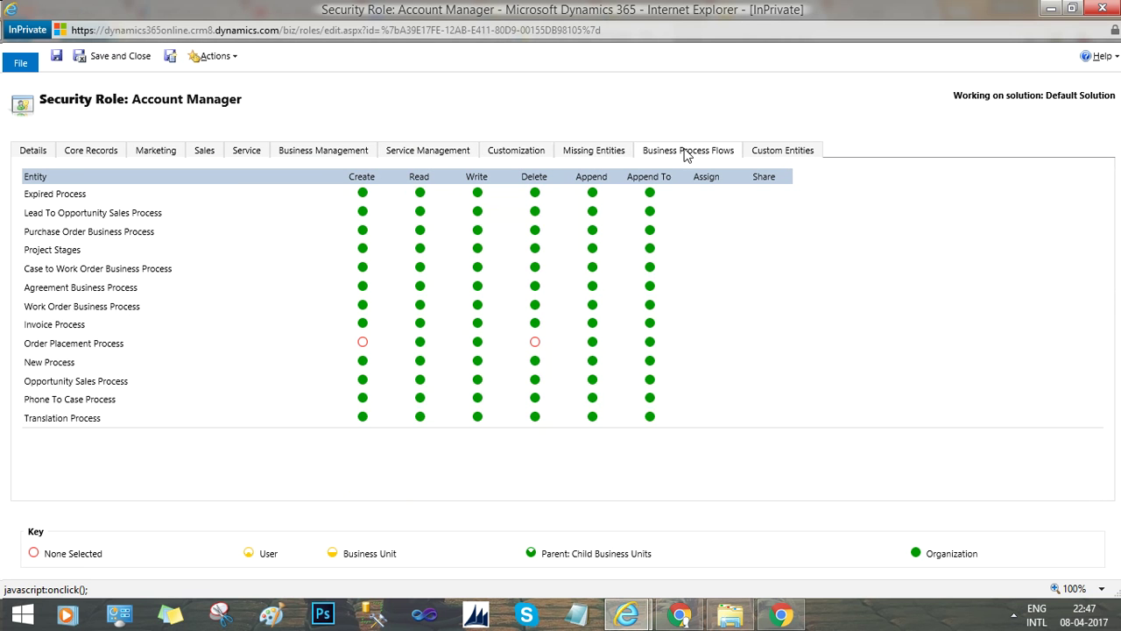
left_click(768, 160)
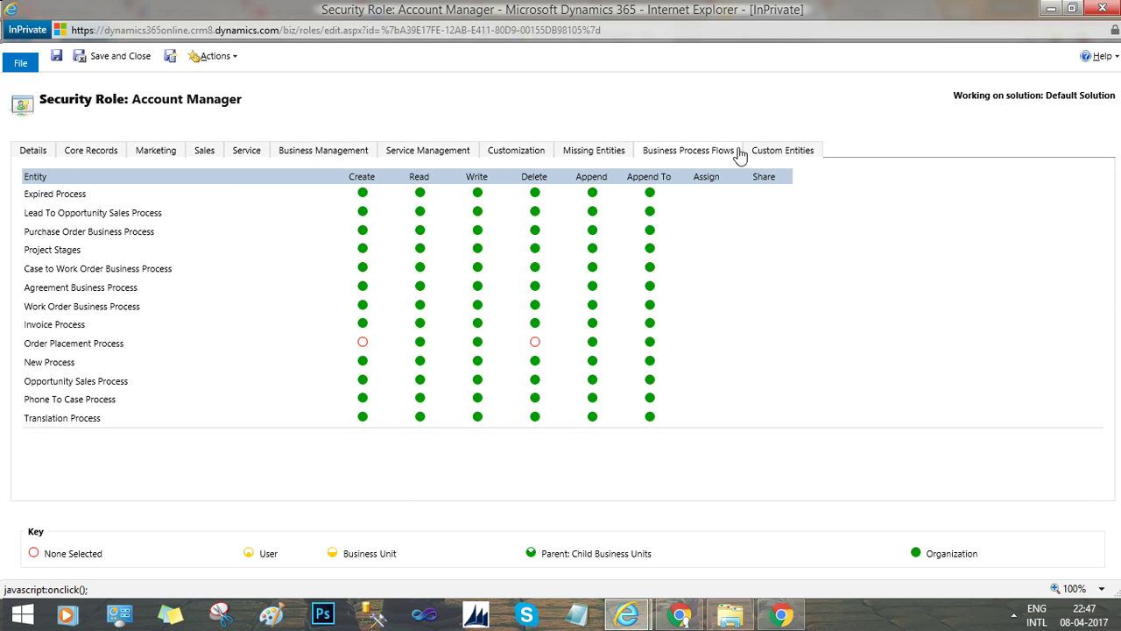
left_click(661, 153)
left_click(587, 155)
left_click(515, 156)
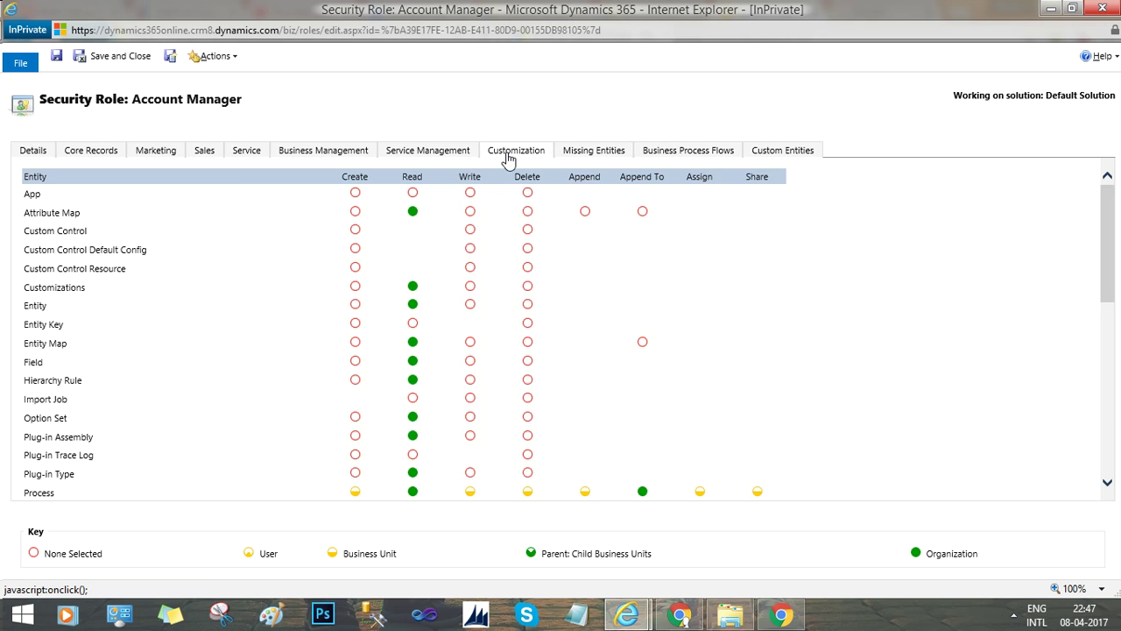
left_click(436, 158)
left_click(331, 157)
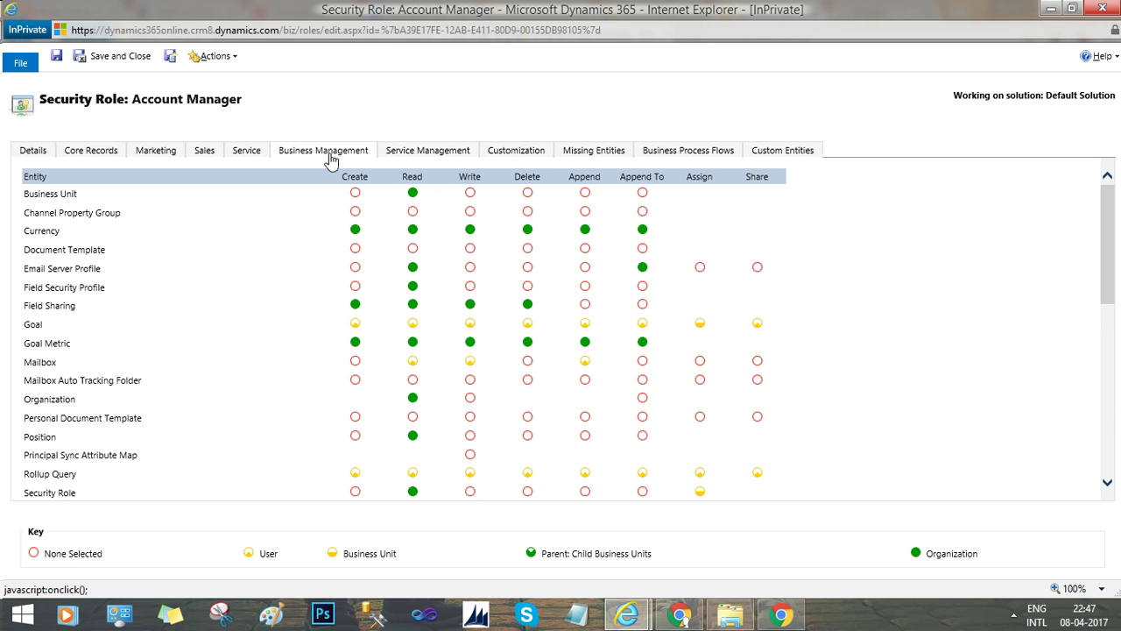
left_click(235, 160)
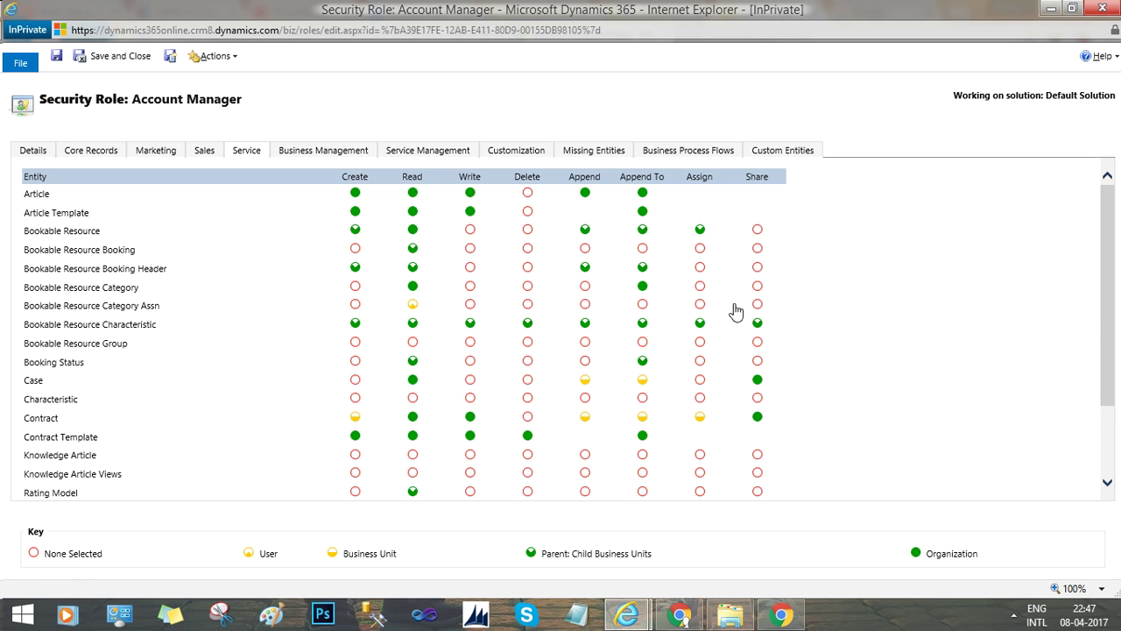
Close the Account Manager role without saving its changes and go back to the Security settings.
left_click(1105, 11)
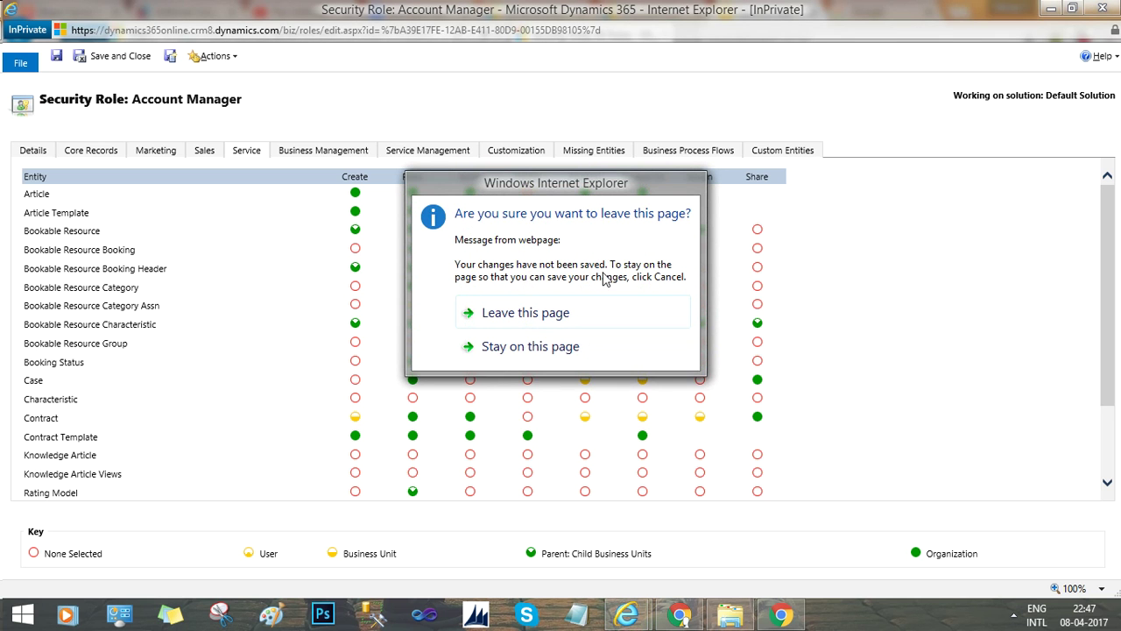
left_click(517, 315)
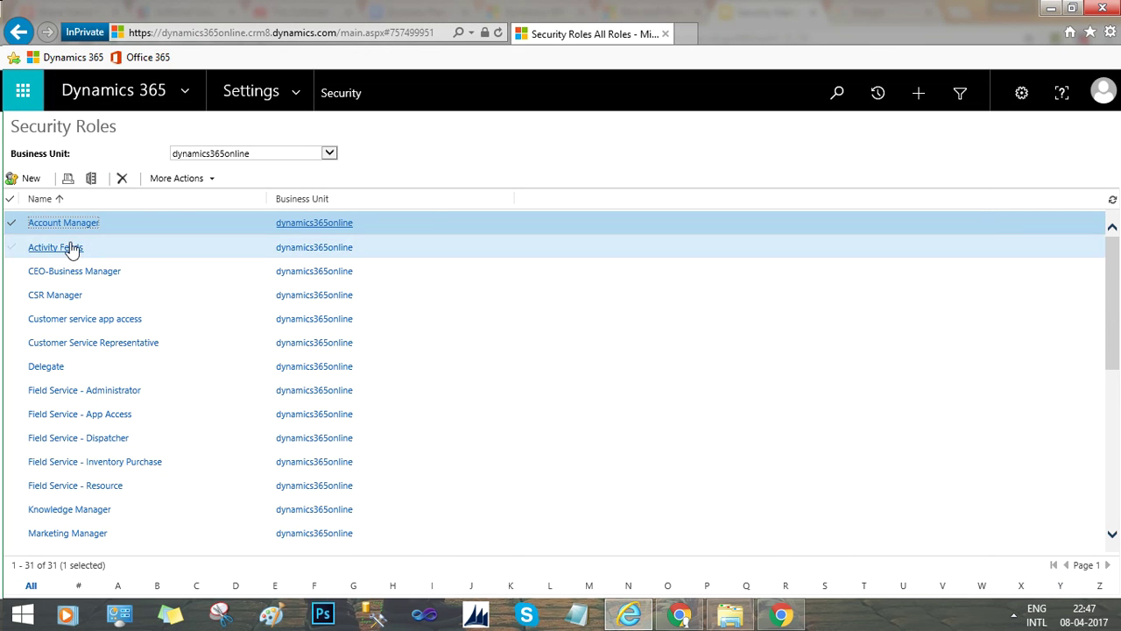
left_click(18, 32)
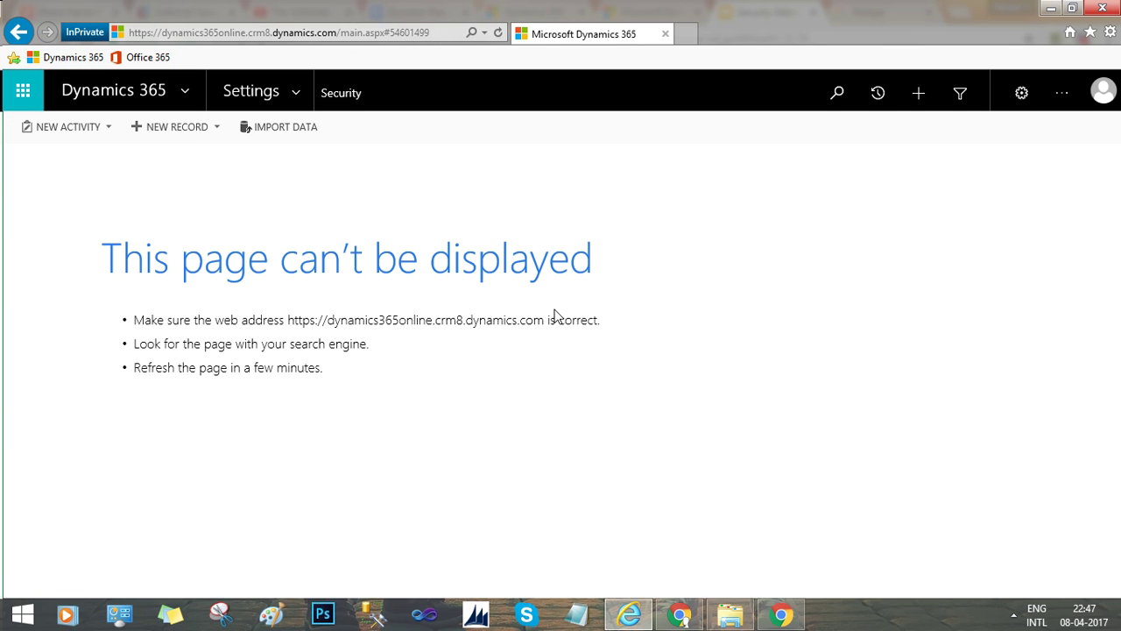
Try to reopen the Security settings, with an attempt to open Solutions in between.
left_click(296, 96)
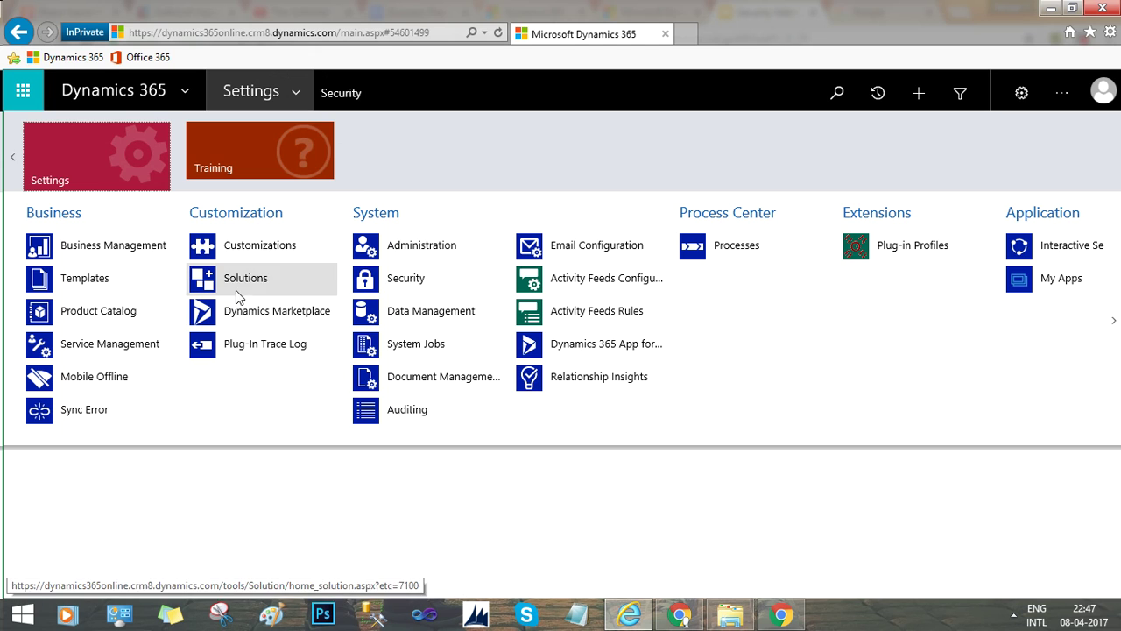
left_click(416, 285)
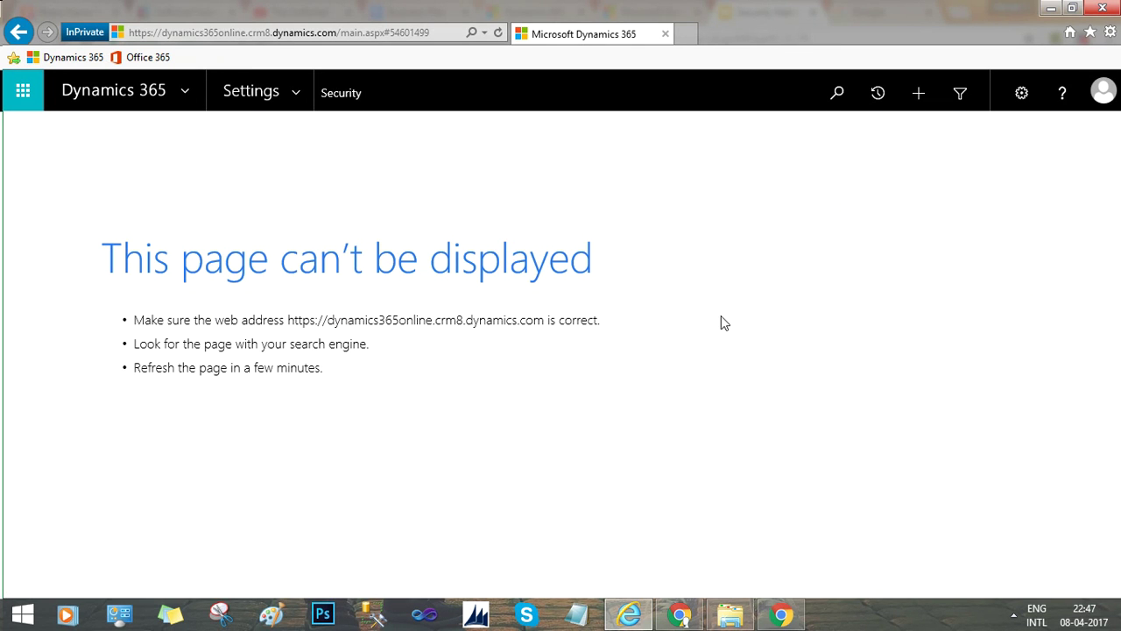
left_click(14, 34)
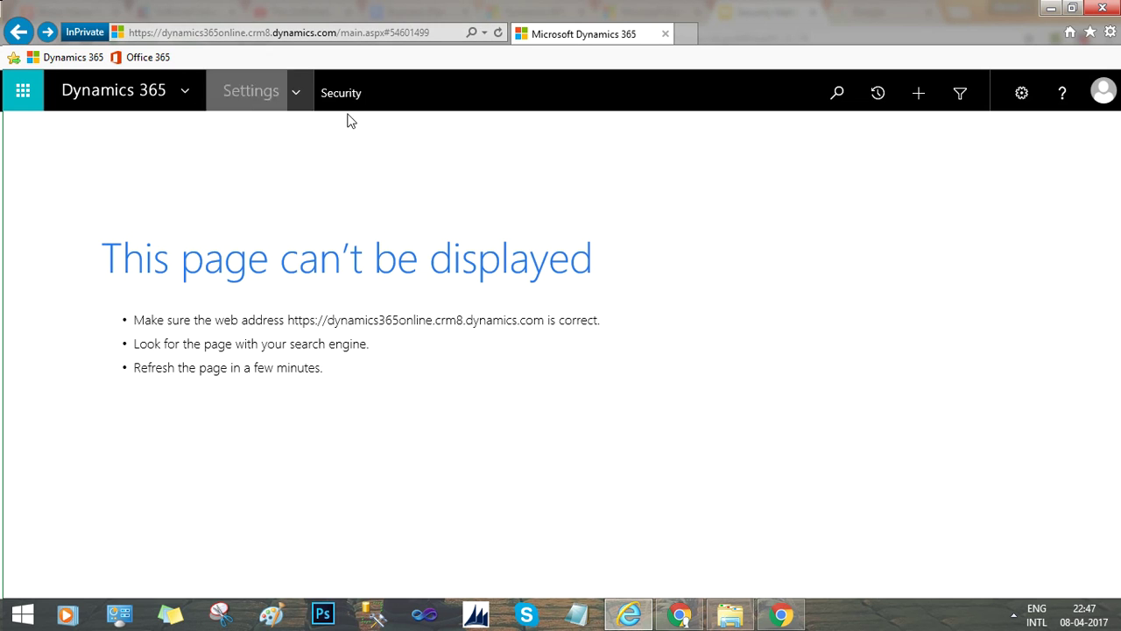
left_click(304, 89)
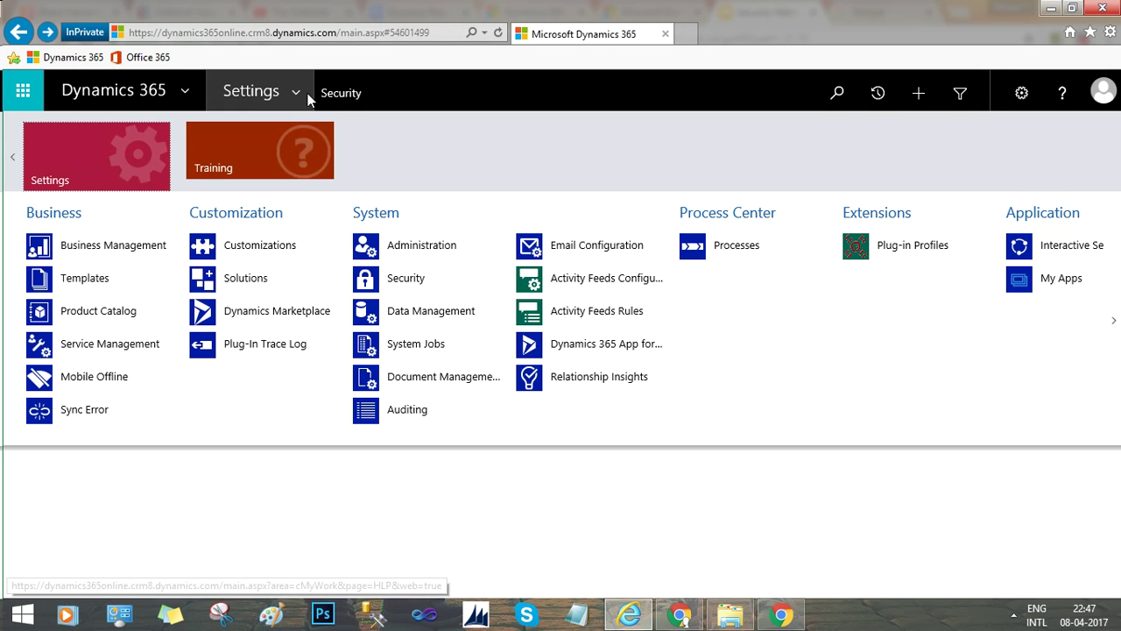
left_click(268, 286)
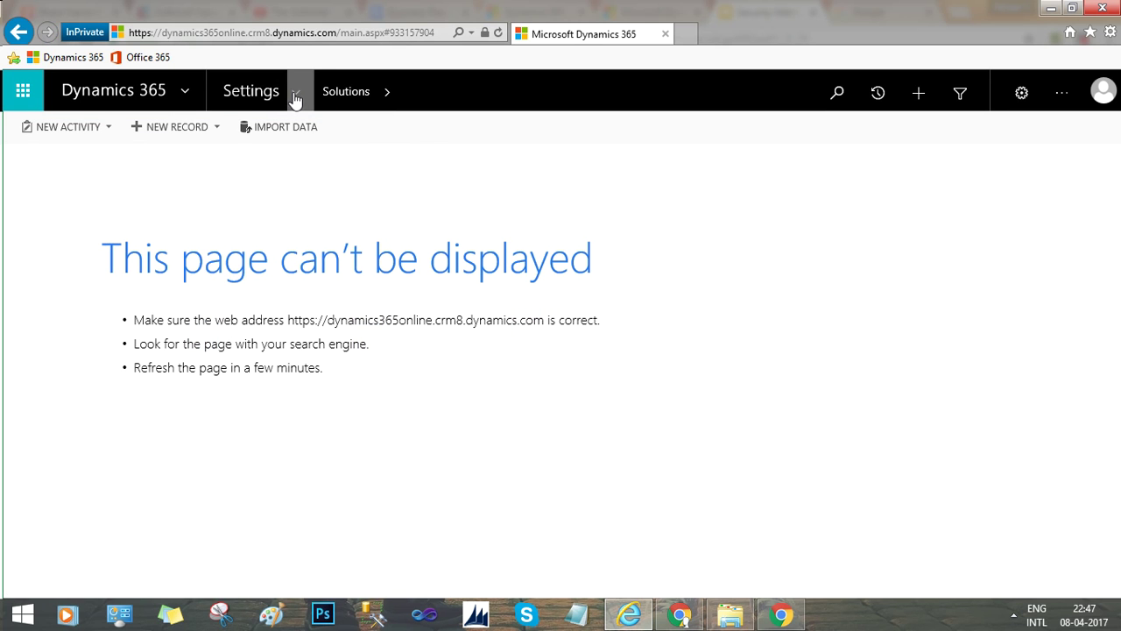
left_click(297, 99)
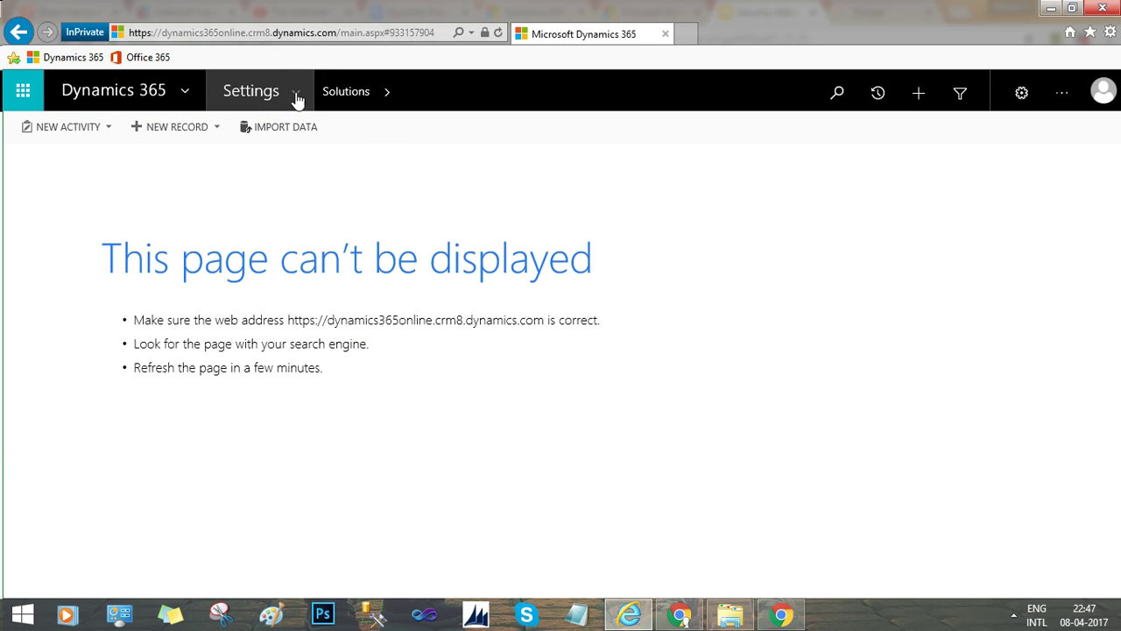
left_click(403, 280)
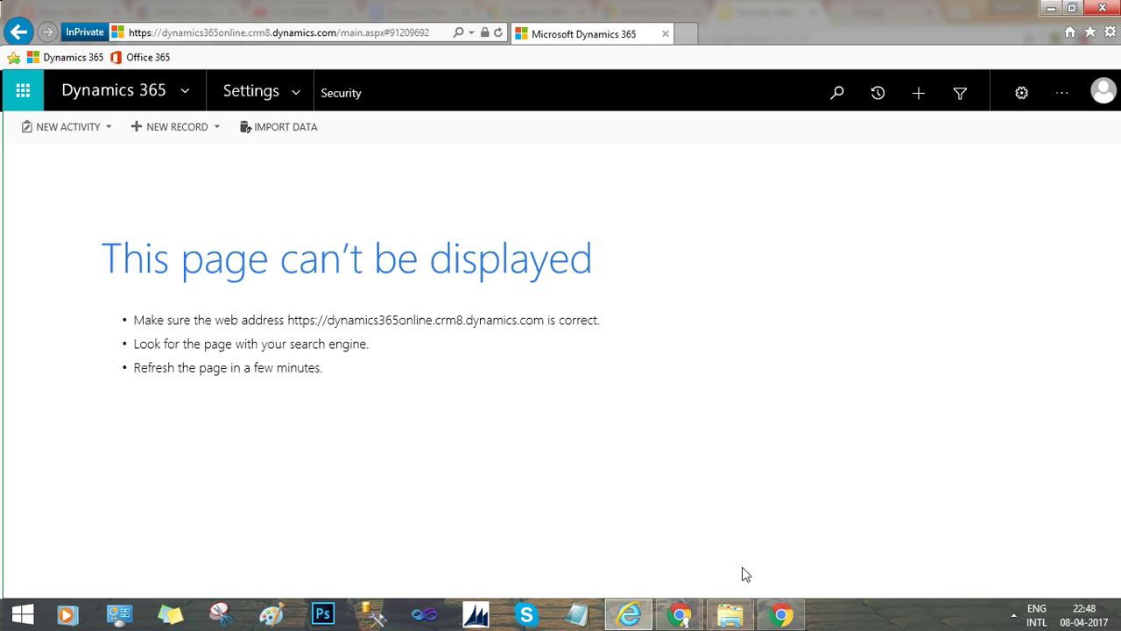
left_click(681, 614)
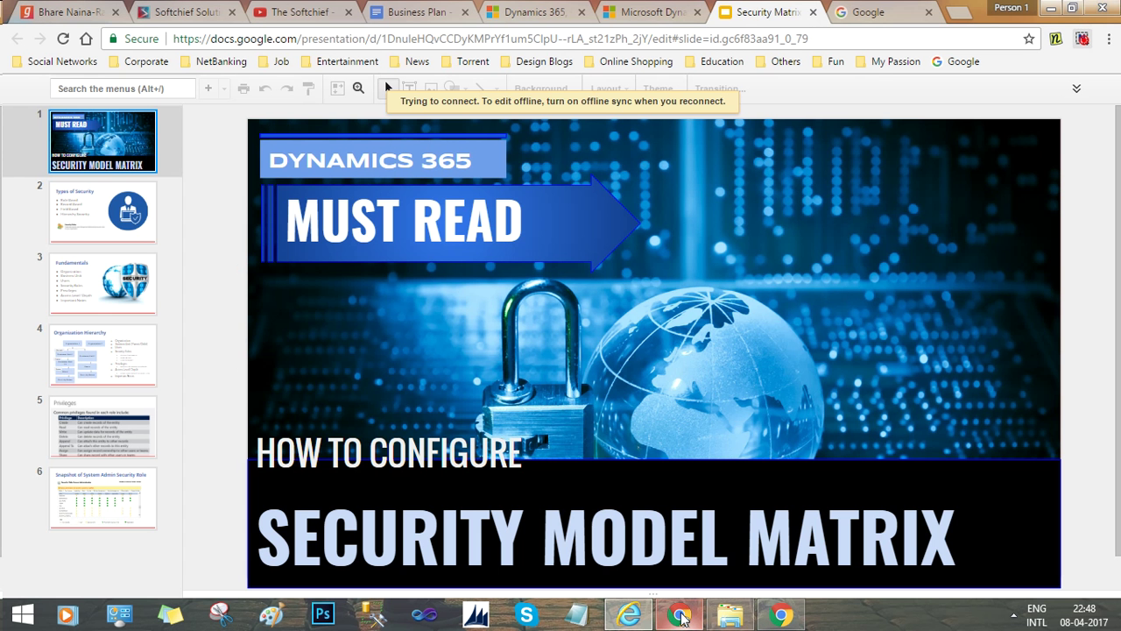
left_click(1083, 41)
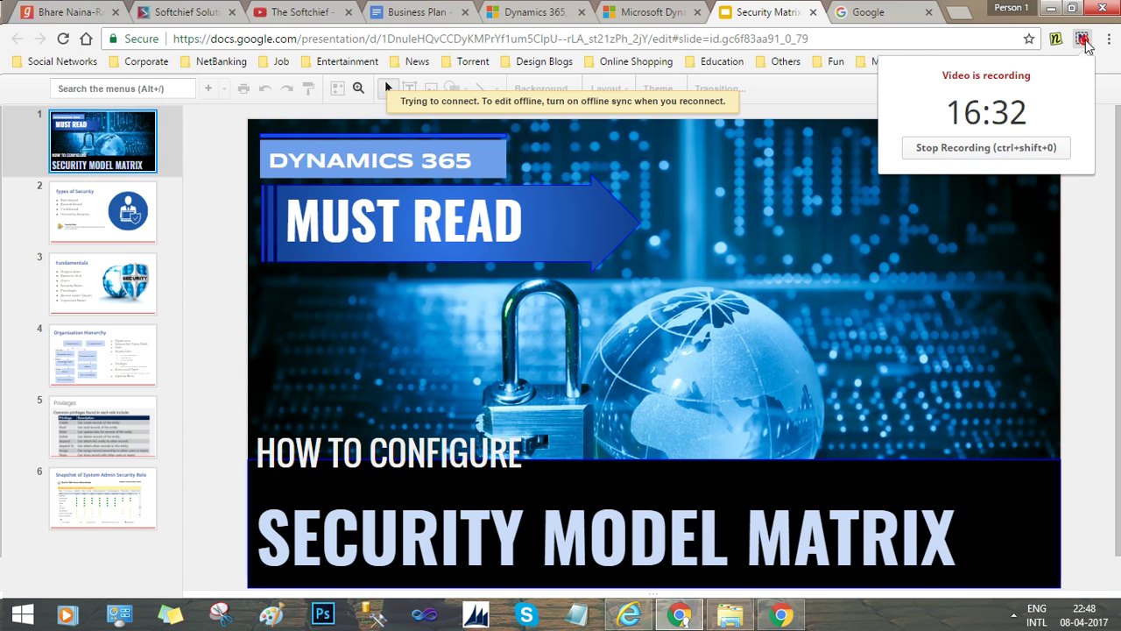